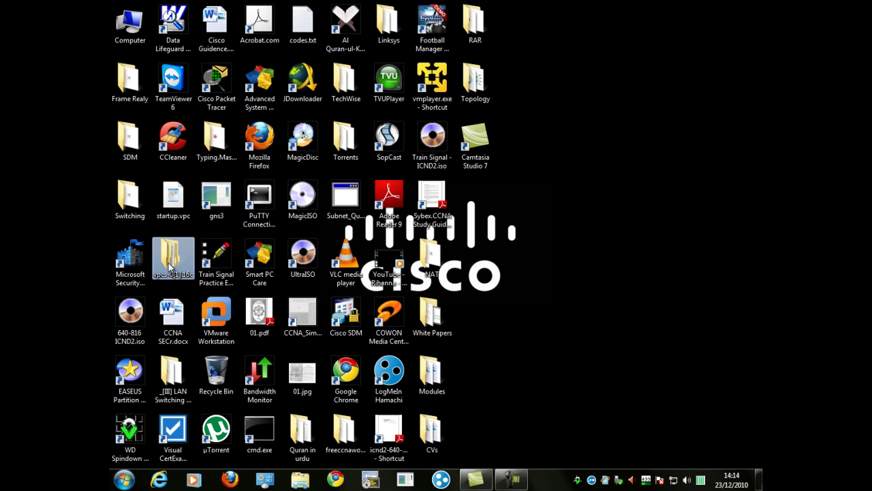
Step: Open the vpcs-0[1].16c desktop folder, enter its vpcs-0.16c subfolder, and select startup.vpc
double_click(171, 267)
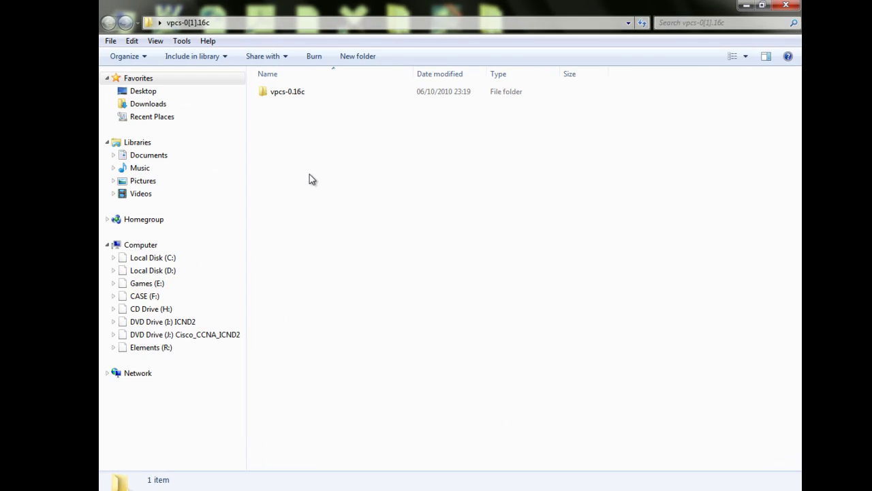
click(282, 91)
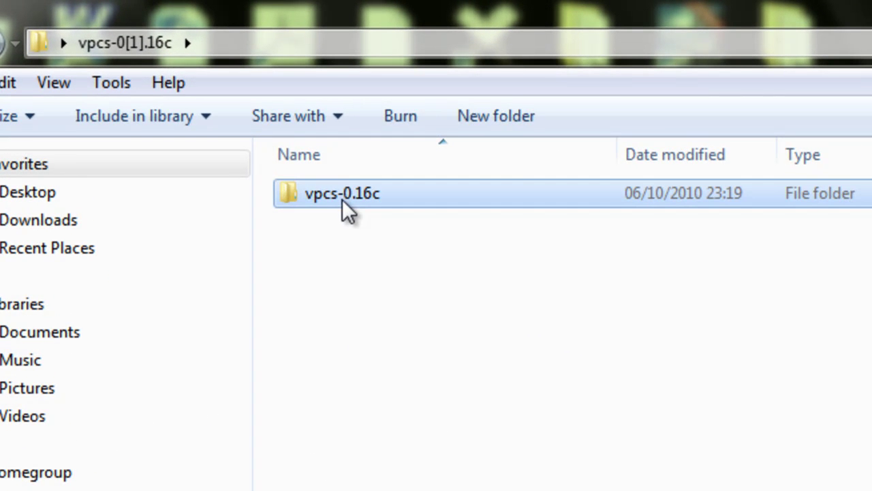
double_click(344, 206)
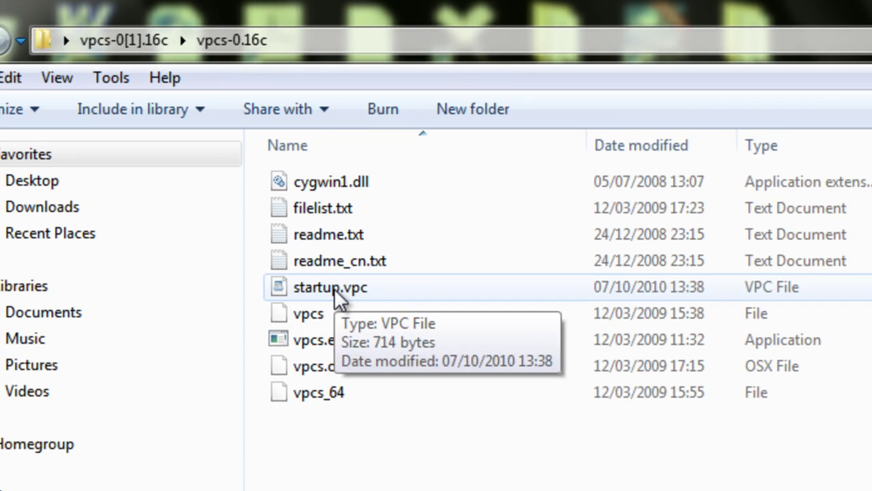
click(353, 320)
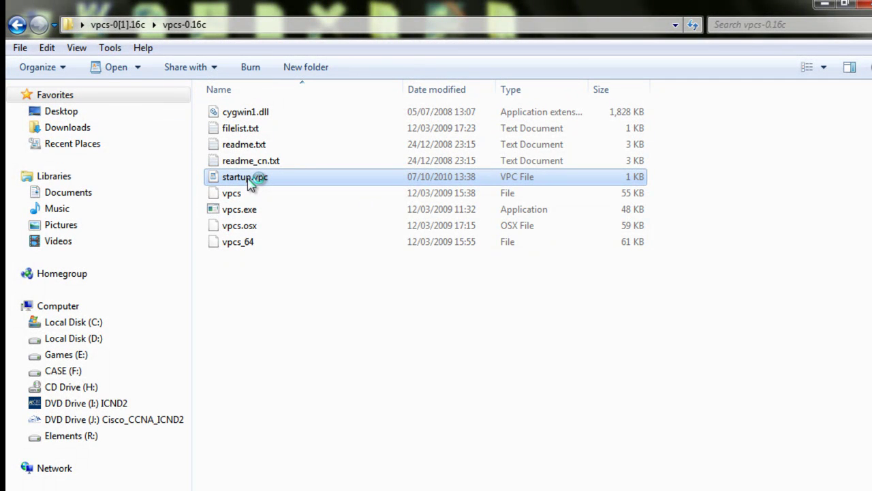
double_click(250, 180)
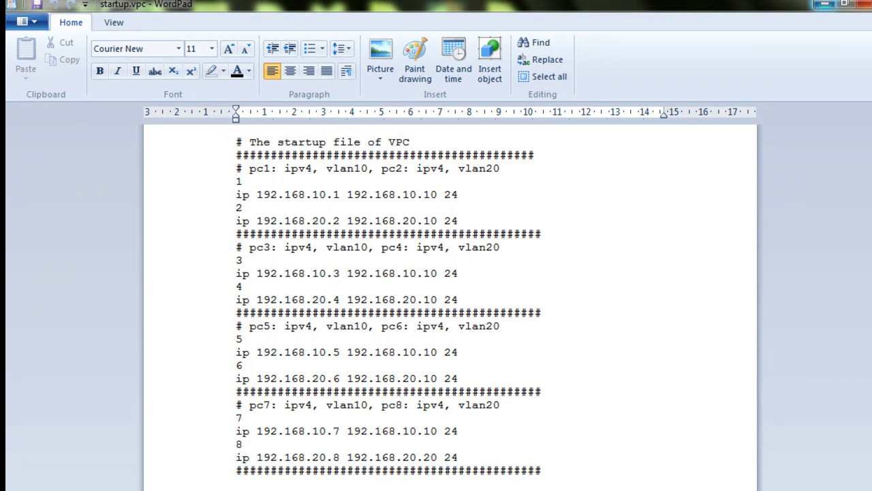
key(alt+F4)
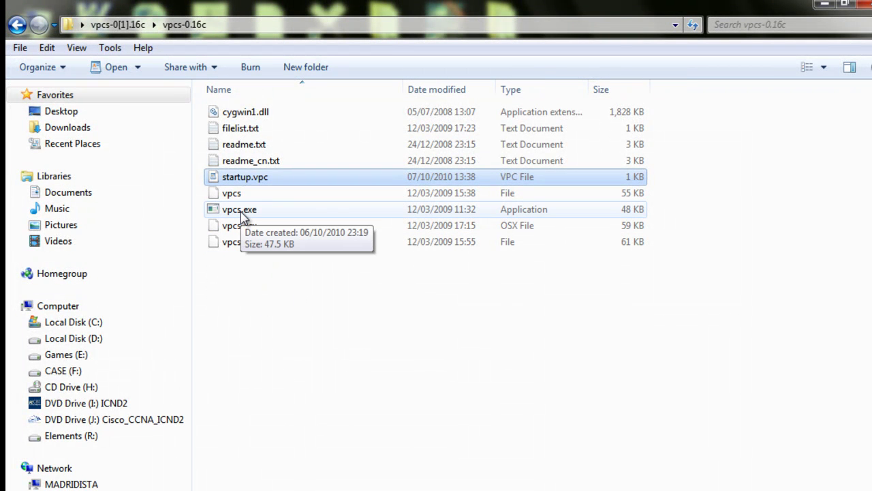
Step: Launch vpcs.exe so it loads PC1–PC8 from the startup file, then minimize the console
click(242, 212)
double_click(241, 210)
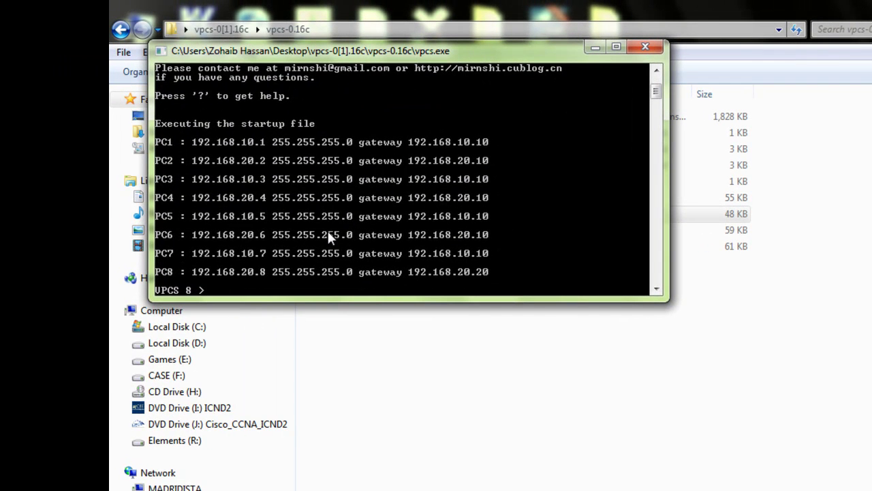
click(594, 46)
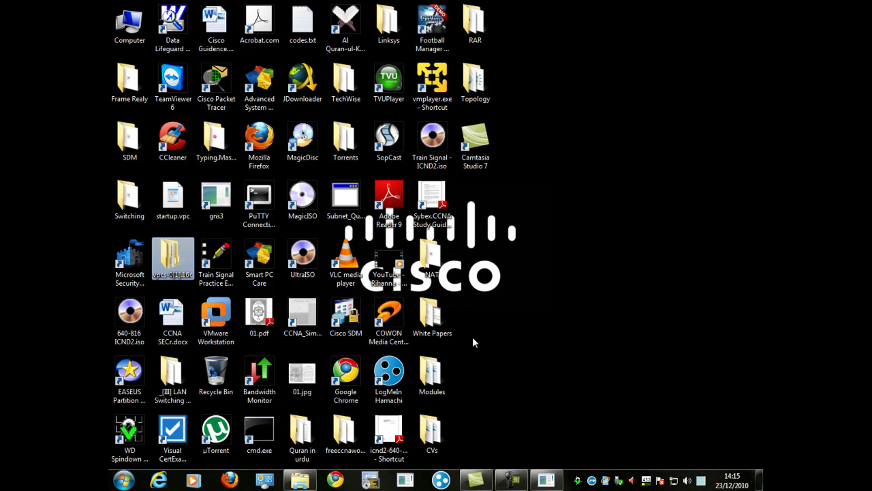
Step: Run hdwwiz from an administrator command prompt launched via Start > Run
click(122, 480)
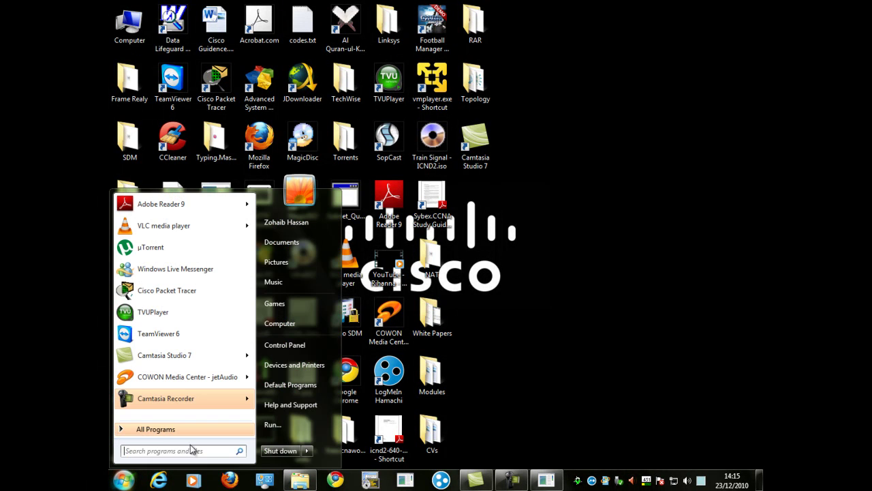
click(269, 425)
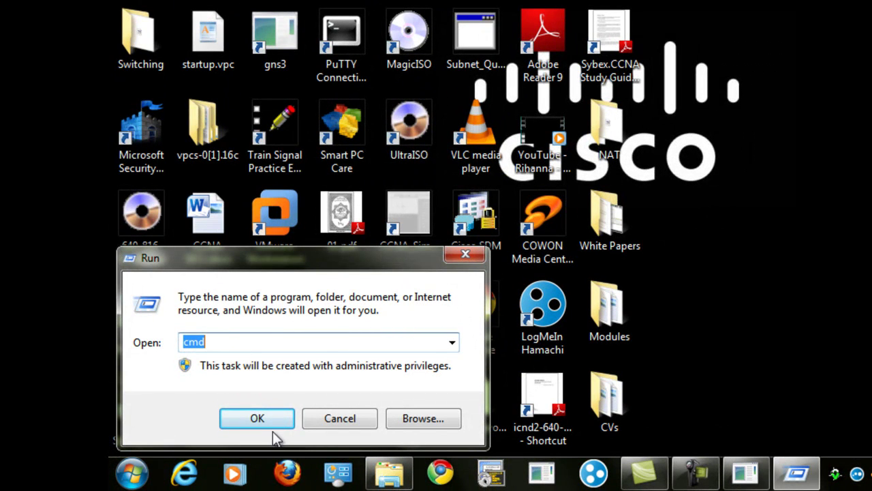
click(257, 418)
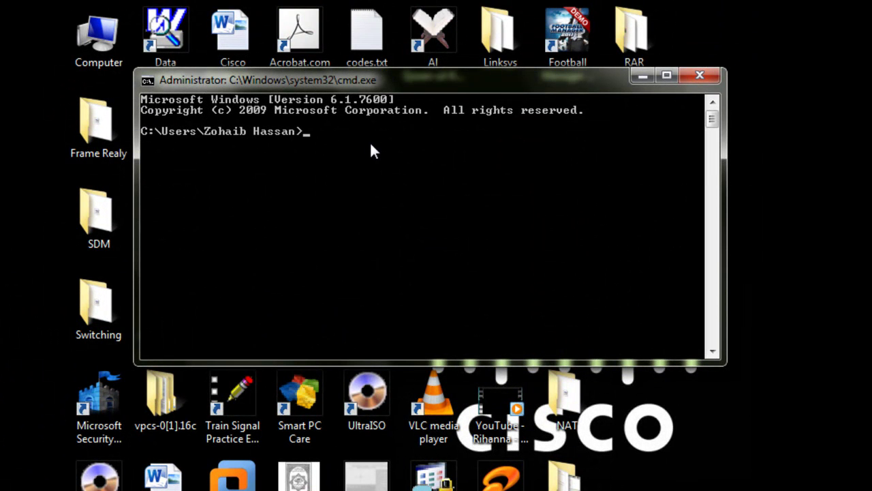
text(hdwwiz)
key(Return)
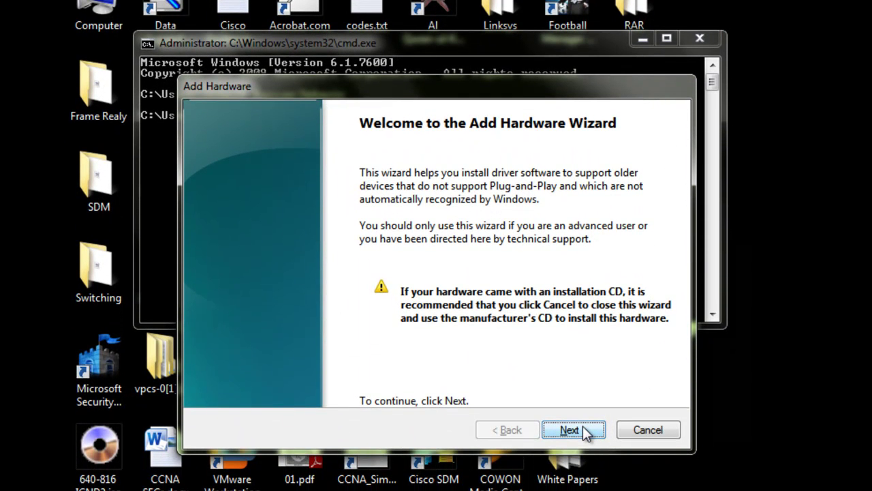
Step: Choose advanced manual installation and select Network adapters as the hardware type
click(583, 428)
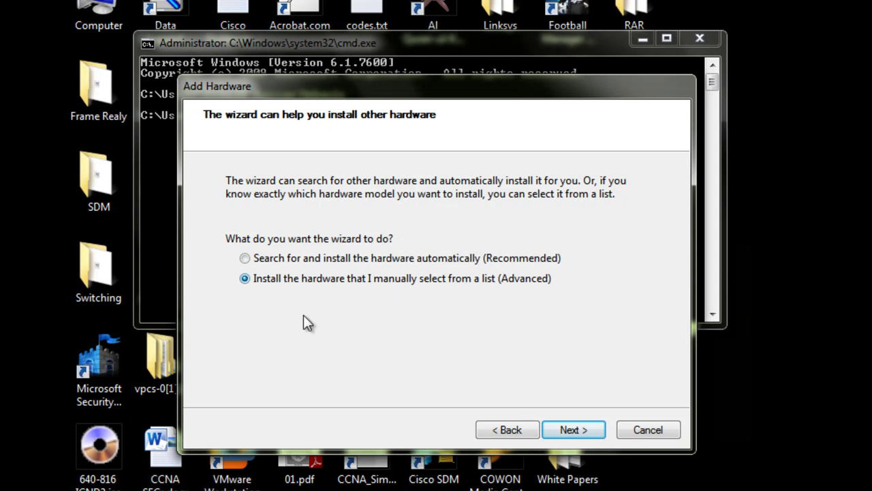
click(580, 428)
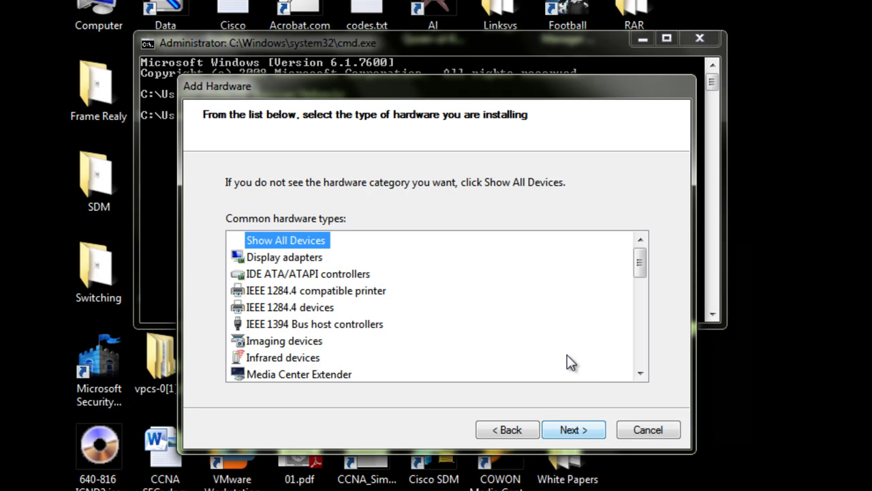
drag(642, 271, 642, 278)
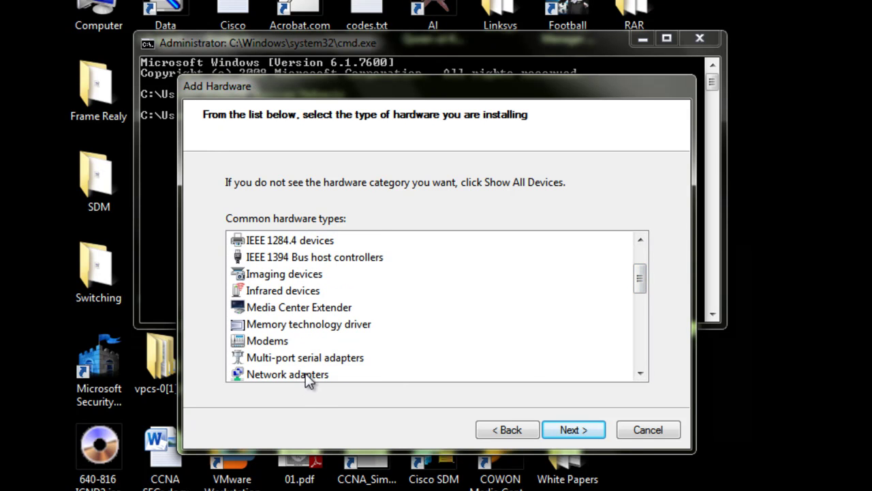
click(640, 373)
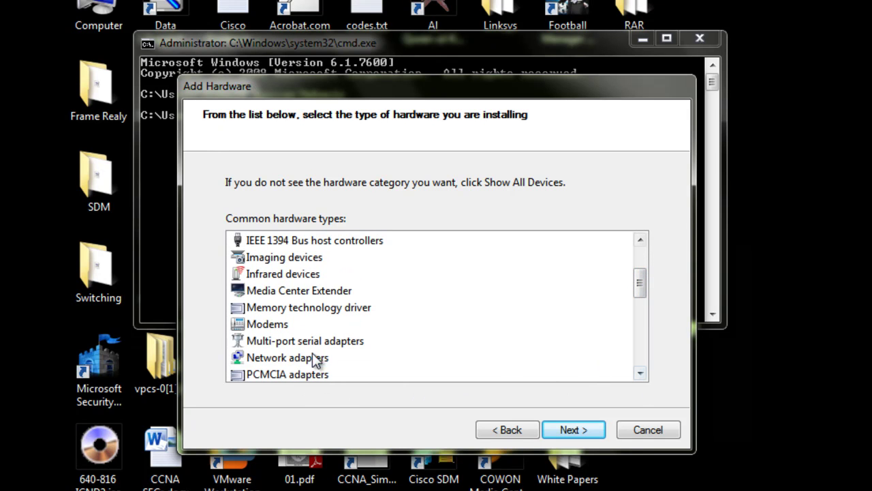
click(313, 355)
click(569, 432)
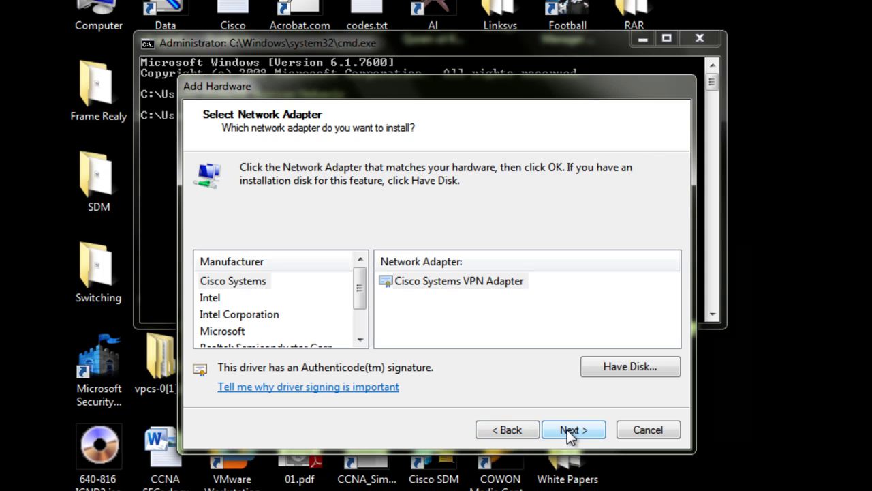
Step: Install the Microsoft Loopback Adapter from Microsoft's adapter list and finish the wizard
click(233, 333)
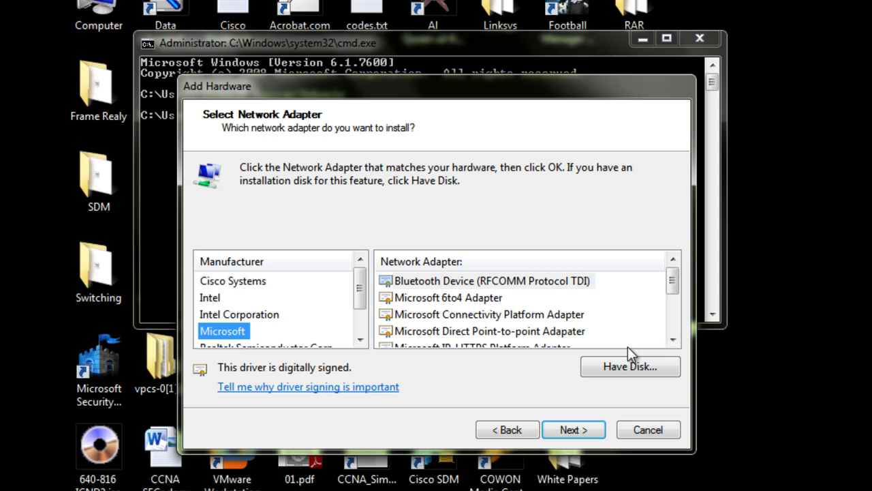
click(673, 340)
click(672, 340)
click(672, 340)
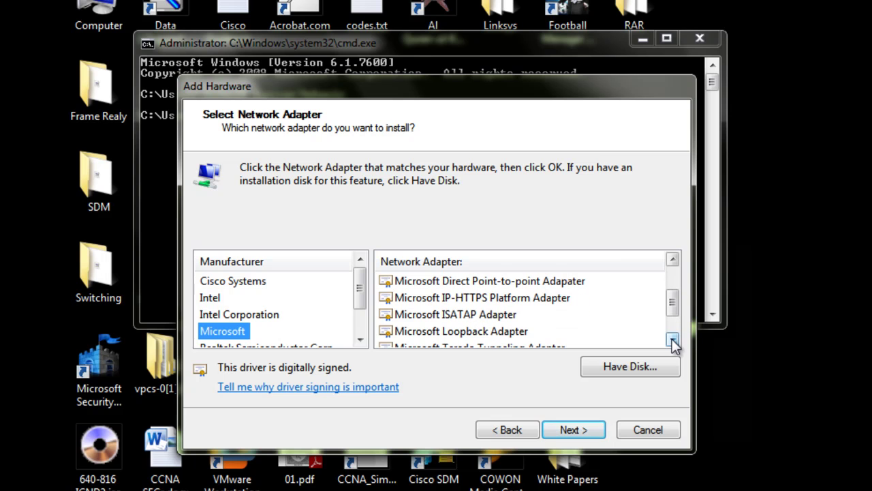
click(458, 333)
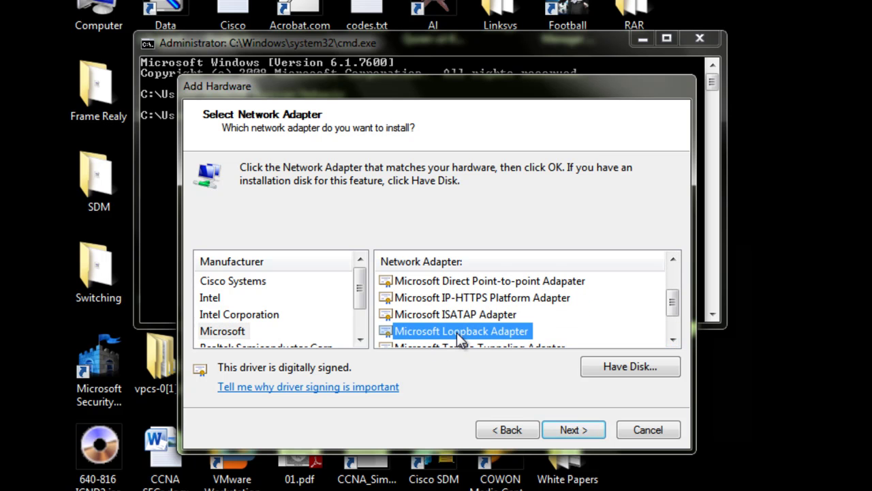
click(580, 427)
click(580, 427)
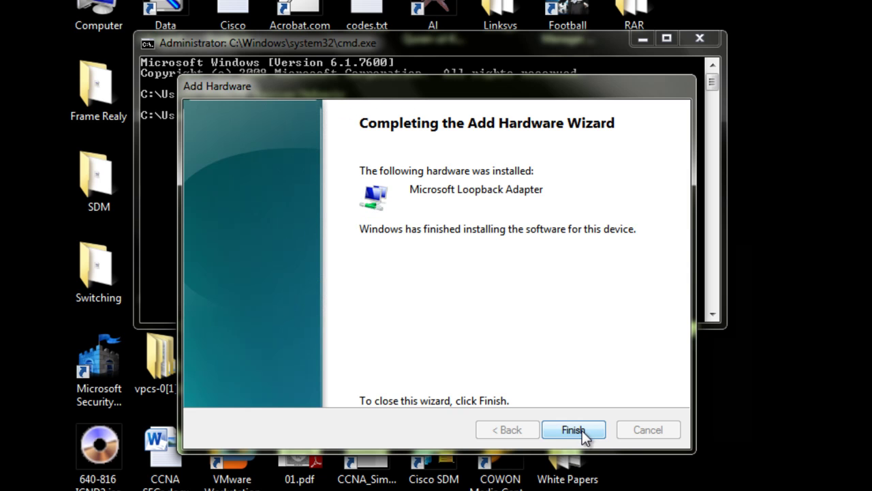
click(582, 430)
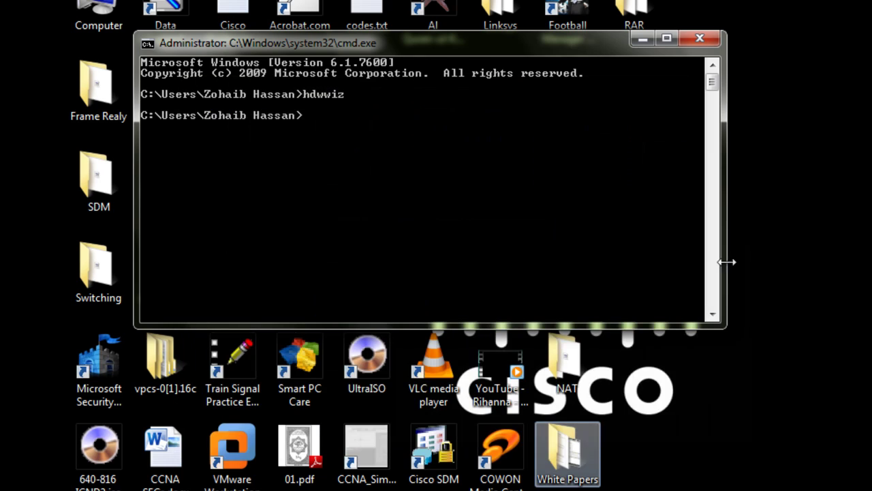
Step: Close the command prompt, review the MS Loopback connections in Network and Sharing Center, and dismiss the warning
click(698, 38)
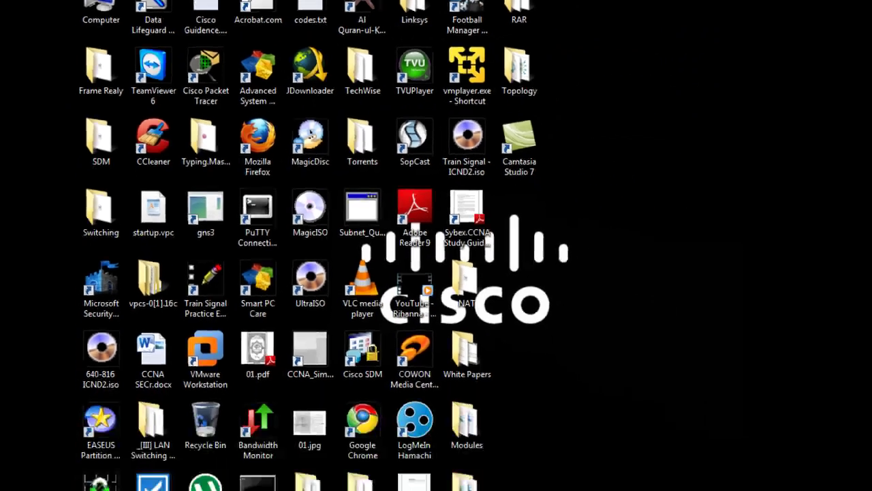
right_click(684, 477)
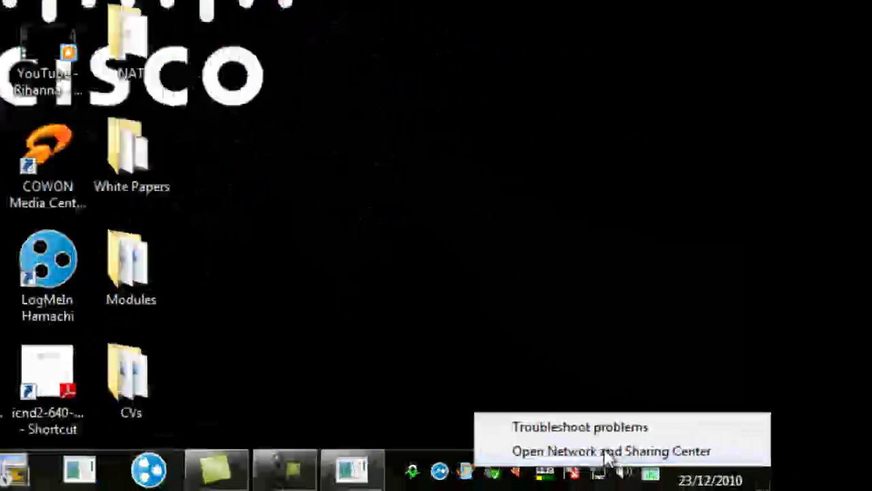
click(597, 451)
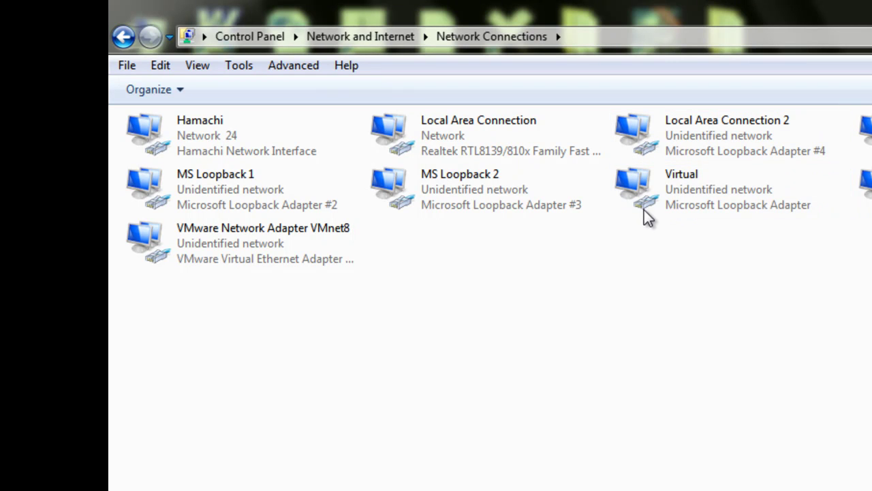
click(446, 193)
click(244, 193)
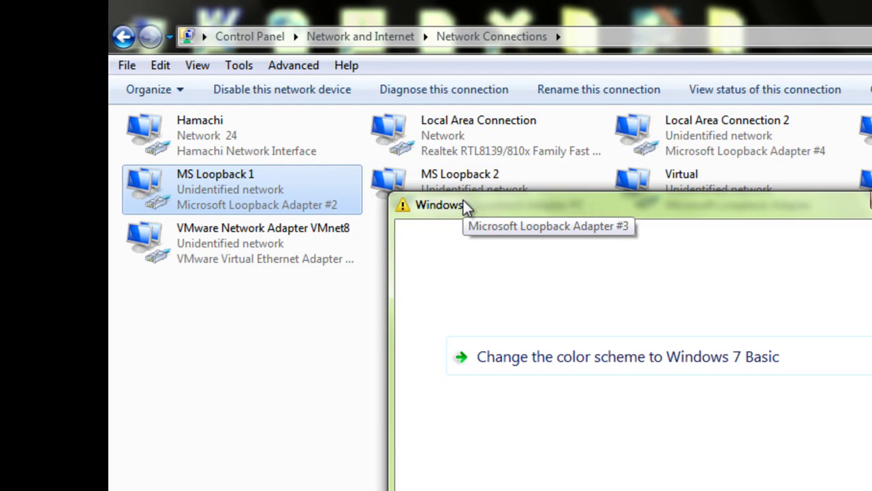
click(870, 201)
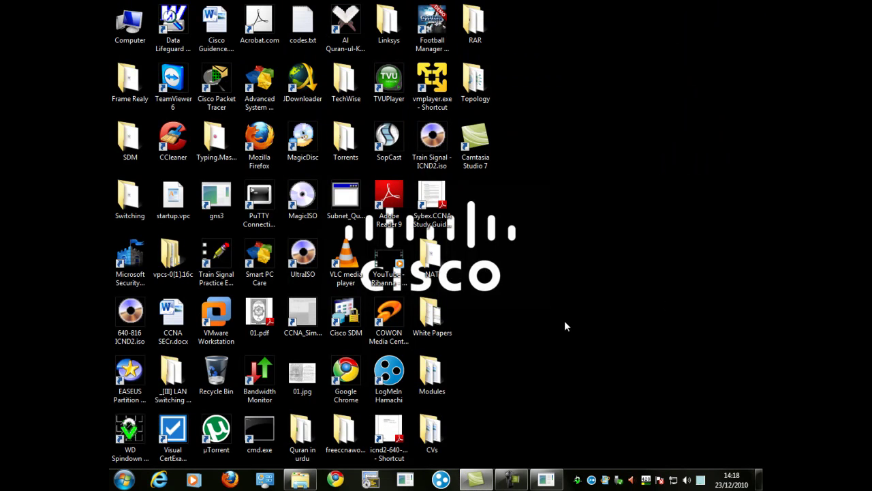
Step: Create a new desktop folder named Test, then launch GNS3 from the taskbar
right_click(554, 338)
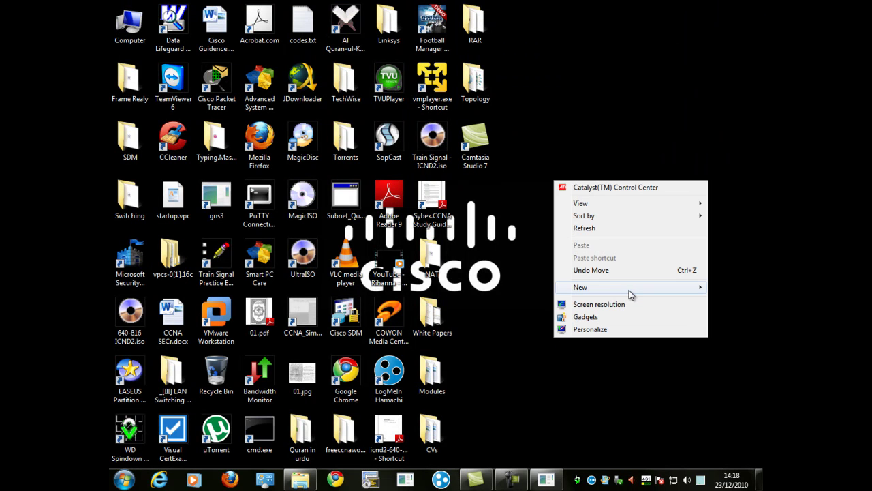
mouse_move(621, 290)
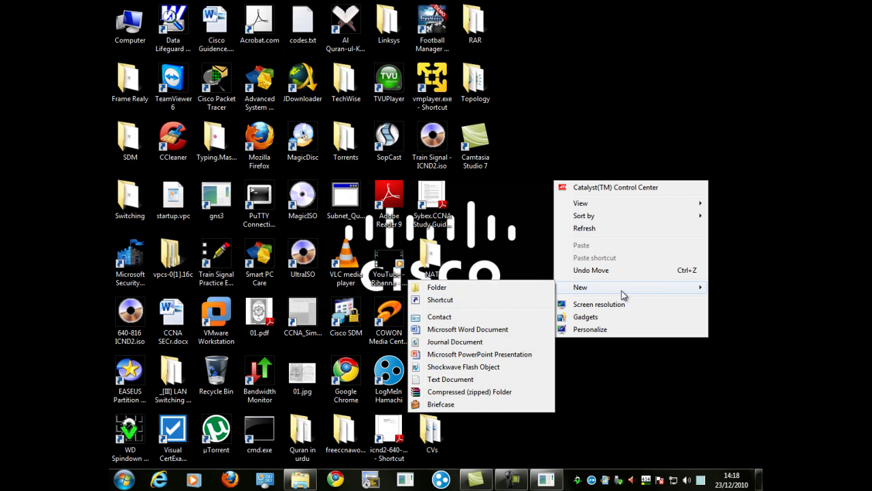
click(471, 289)
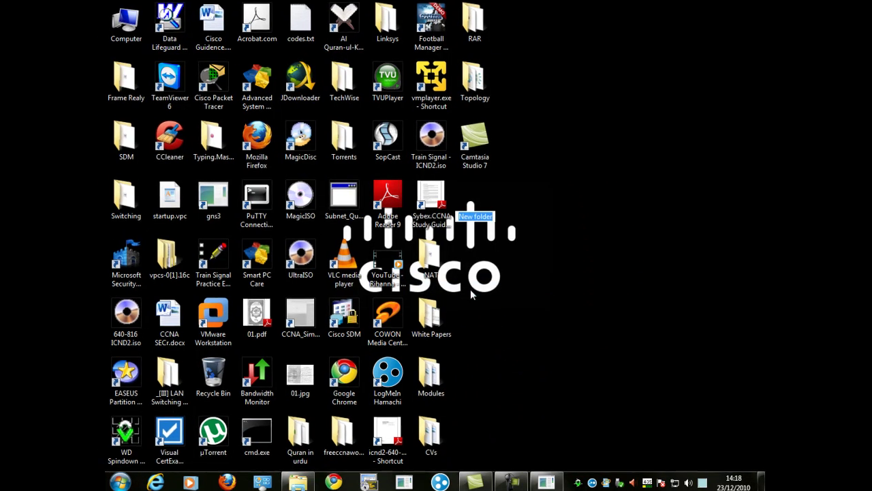
text(Test)
key(Return)
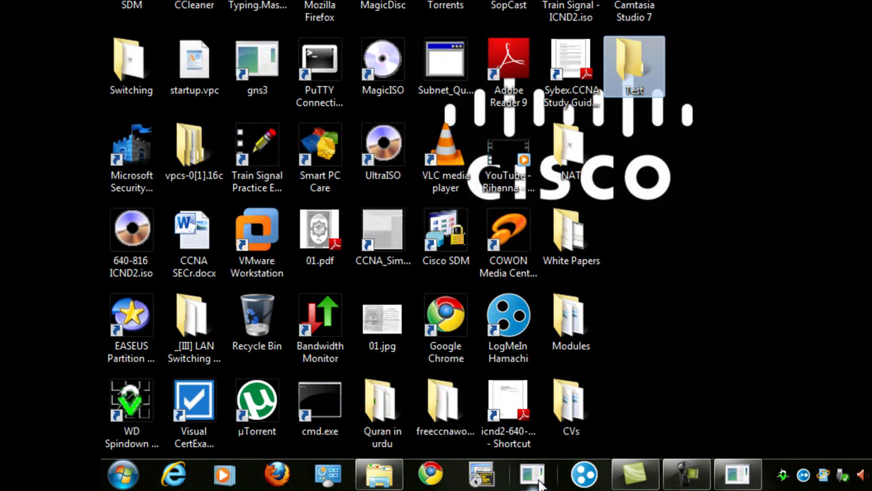
click(539, 482)
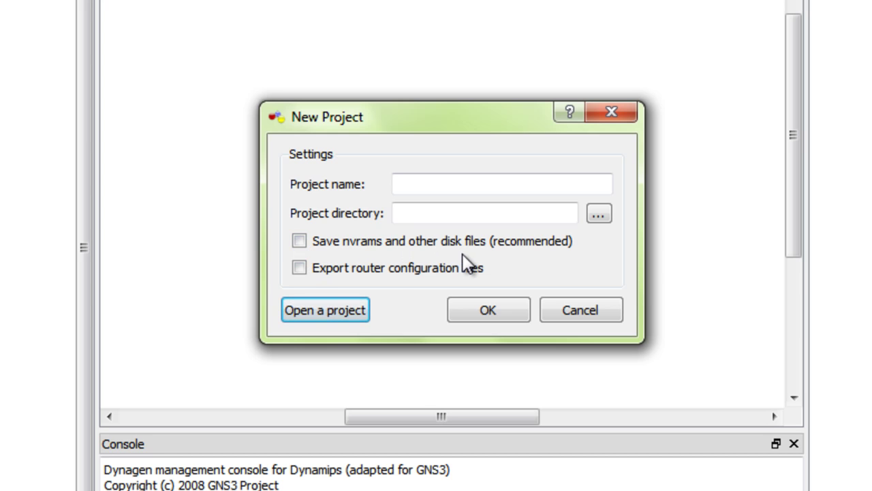
Step: Create project Test in the desktop Test folder with nvram and disk file saving enabled
click(300, 243)
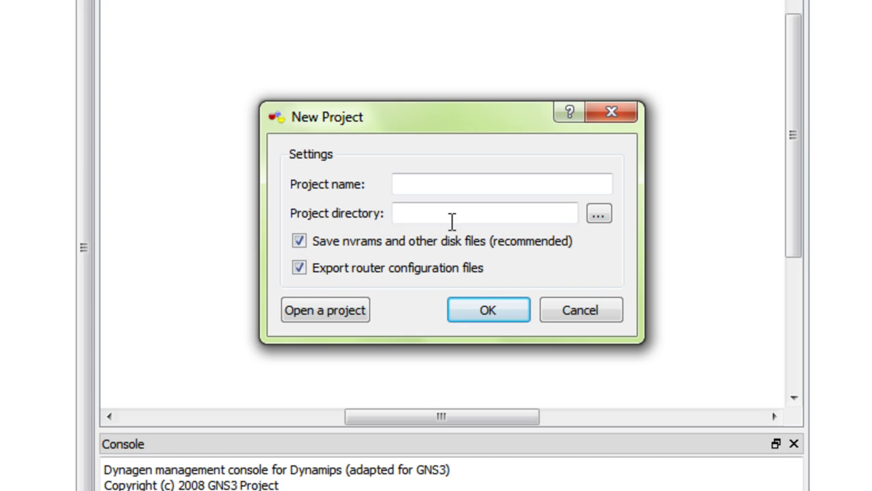
click(432, 182)
text(Tes)
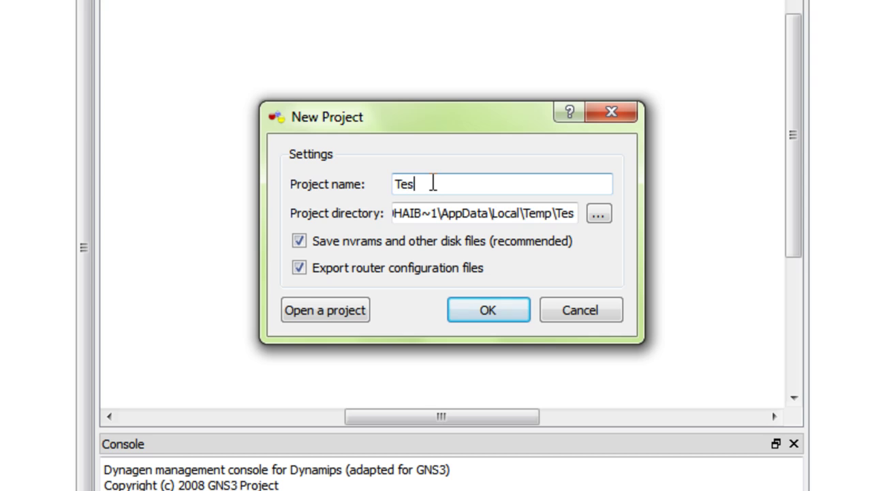
text(t)
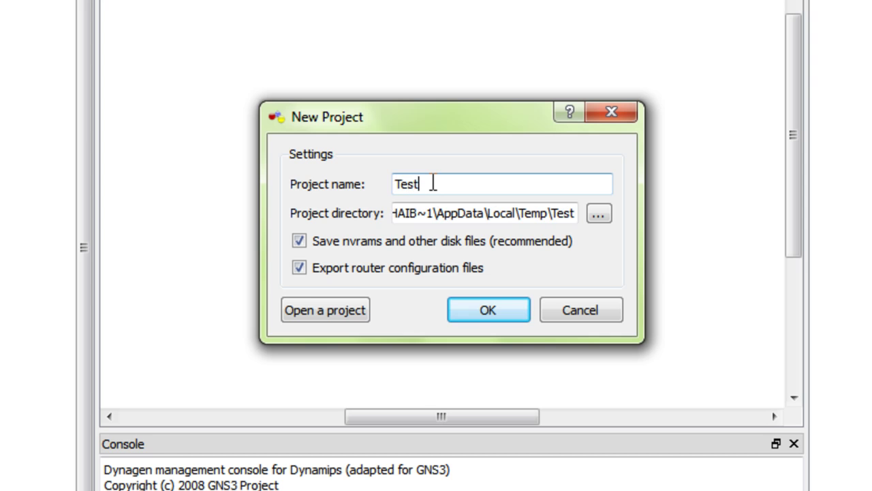
click(599, 219)
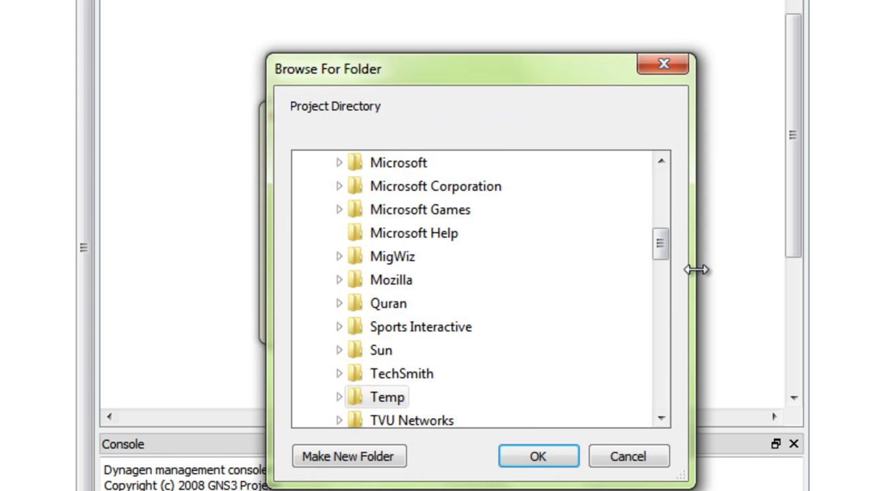
mouse_move(654, 241)
mouse_down()
mouse_move(663, 270)
mouse_move(652, 392)
mouse_up()
click(349, 282)
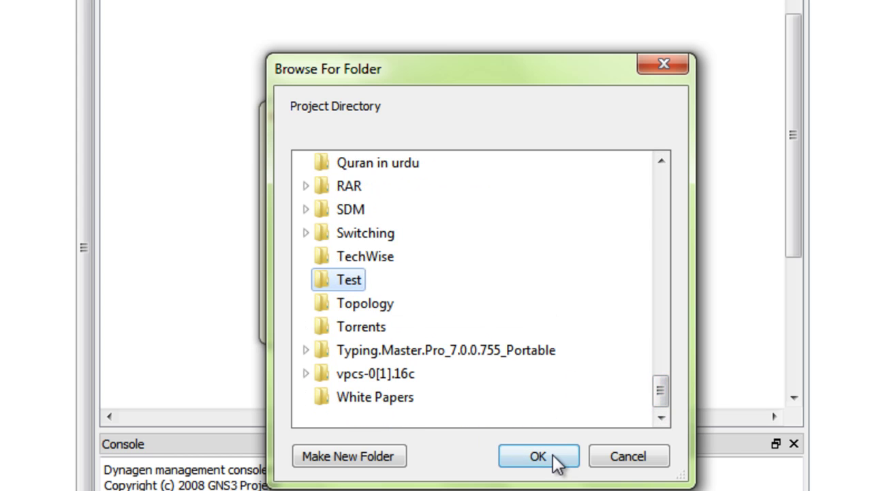
click(553, 454)
click(488, 315)
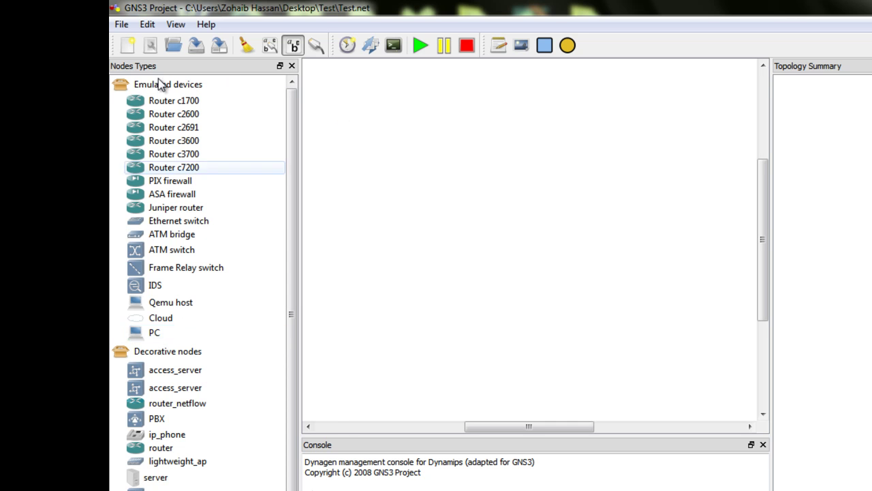
Step: Add the computer symbol to the customized nodes in Edit > Symbol Manager
click(147, 26)
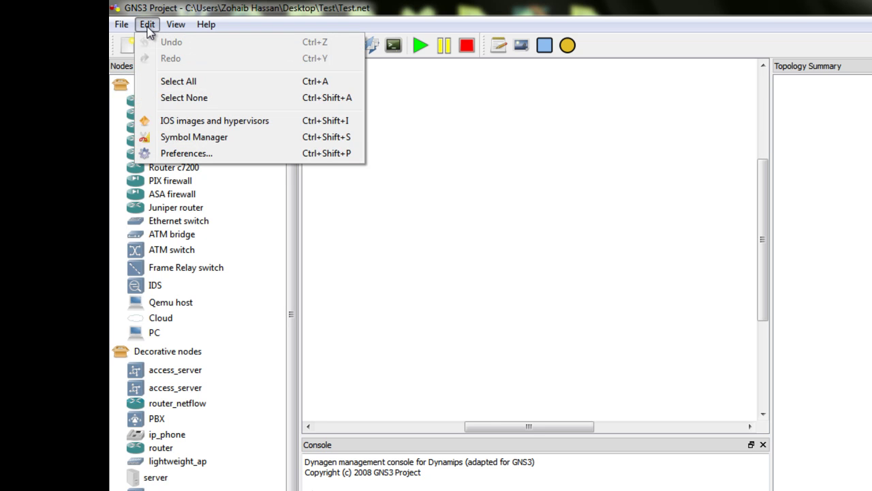
click(192, 141)
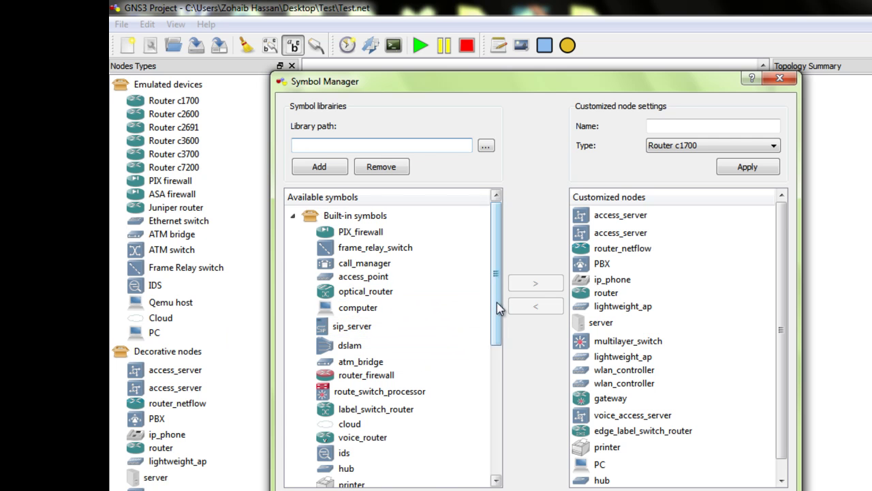
scroll(497, 306, down, 3)
scroll(496, 346, down, 3)
drag(496, 346, 497, 273)
click(347, 310)
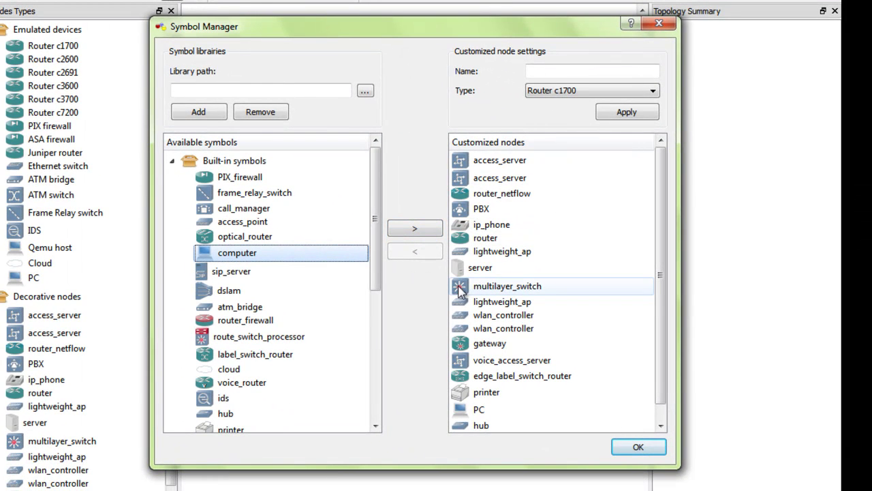
click(431, 232)
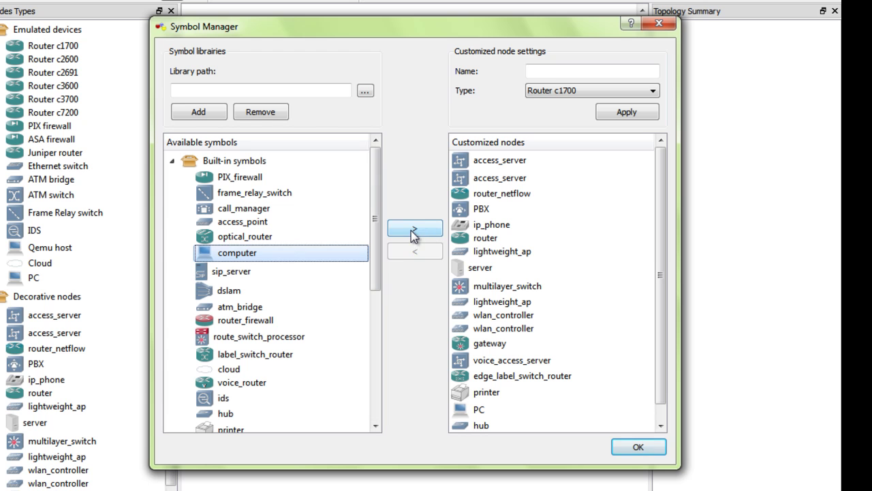
click(510, 285)
scroll(514, 243, down, 1)
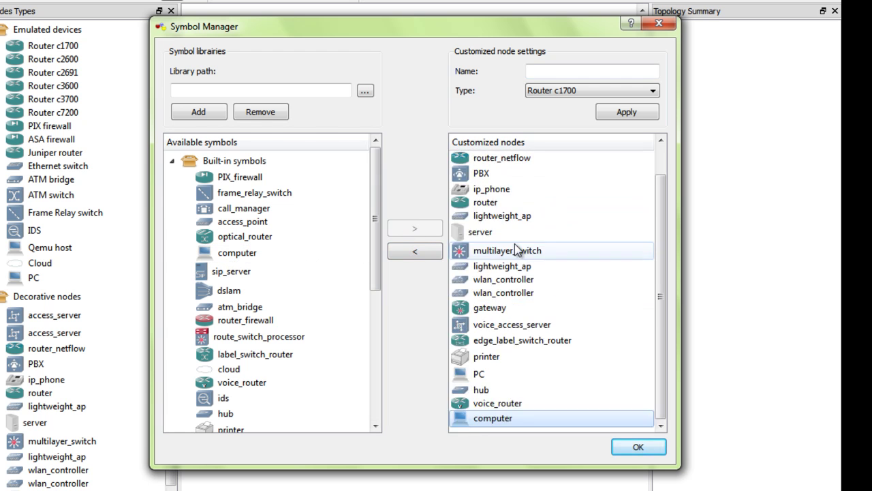
click(479, 374)
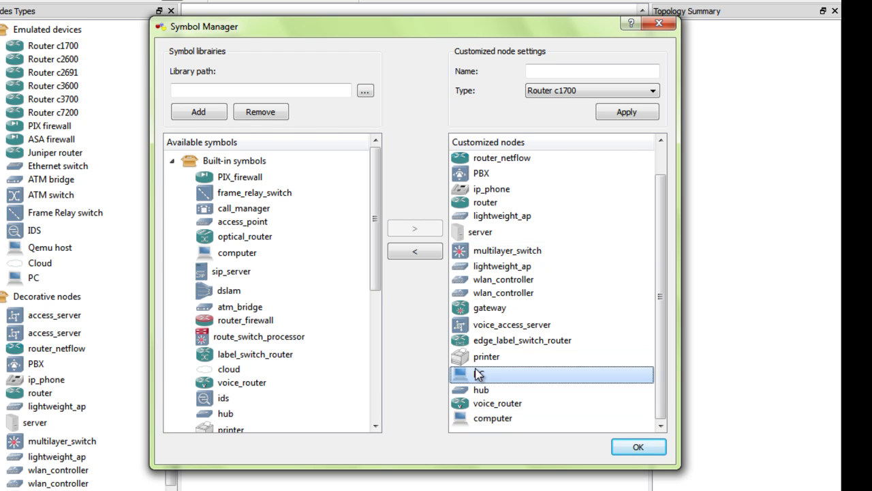
Step: Name the computer node VPC, set its type to Cloud, apply, and save the changes
click(566, 72)
scroll(659, 210, up, 1)
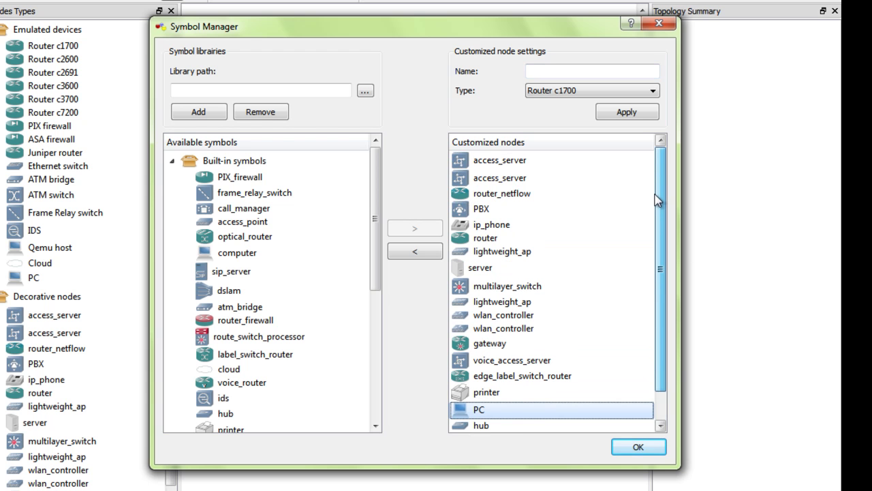
scroll(651, 235, down, 1)
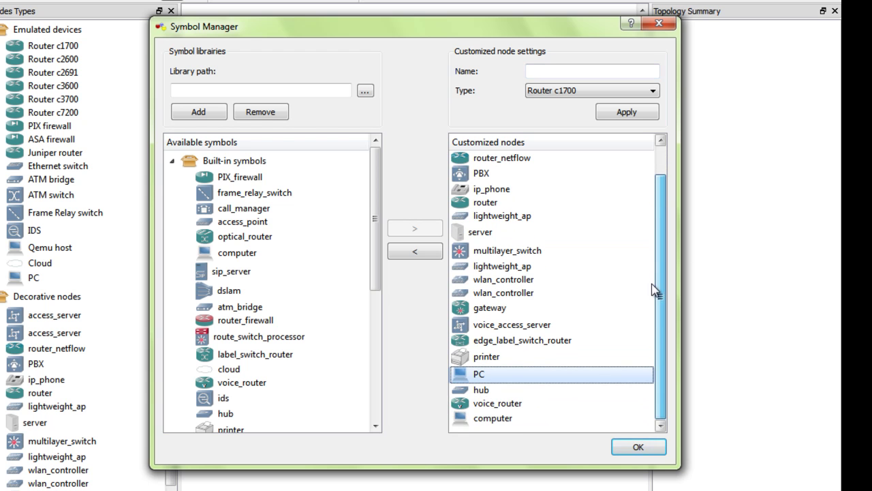
click(504, 417)
click(555, 68)
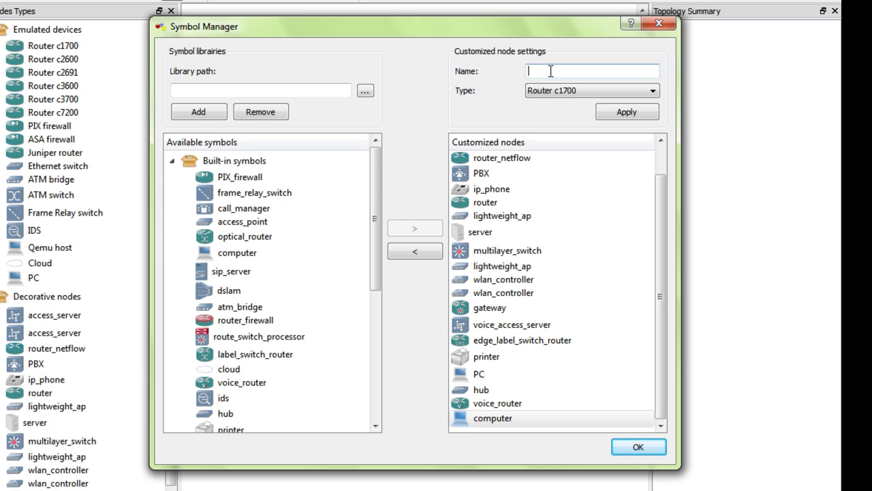
text(CPC)
key(BackSpace)
key(BackSpace)
text(VPC)
click(577, 93)
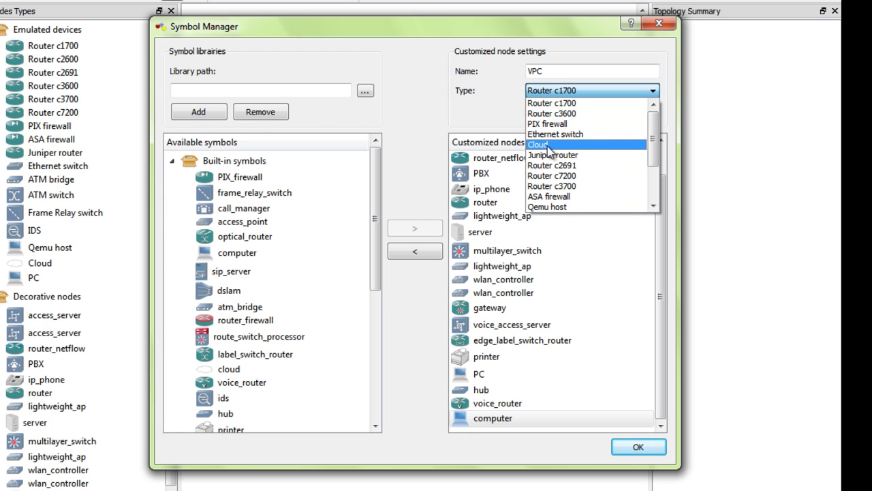
click(547, 145)
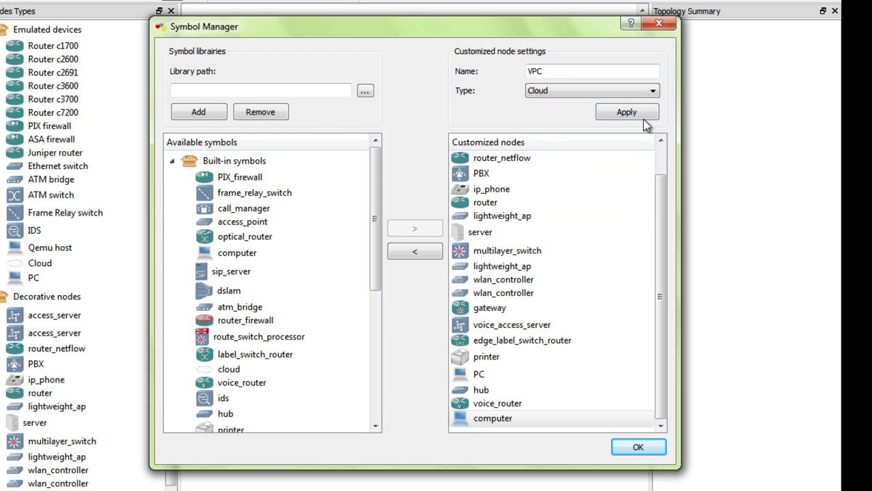
click(644, 418)
click(616, 117)
click(481, 419)
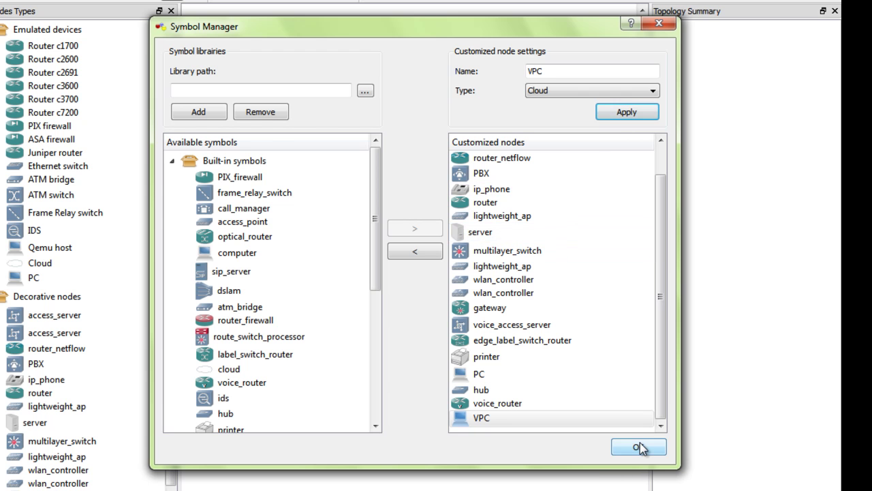
click(626, 453)
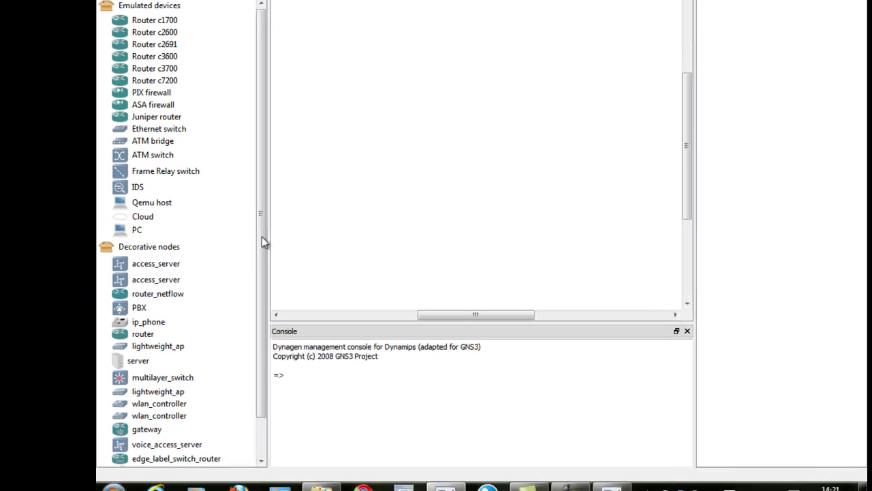
drag(261, 327, 261, 459)
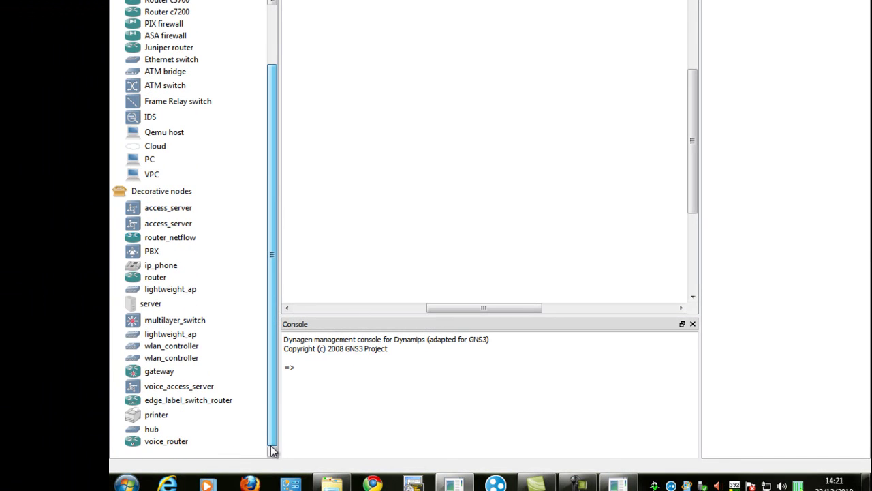
click(145, 177)
drag(276, 137, 281, 76)
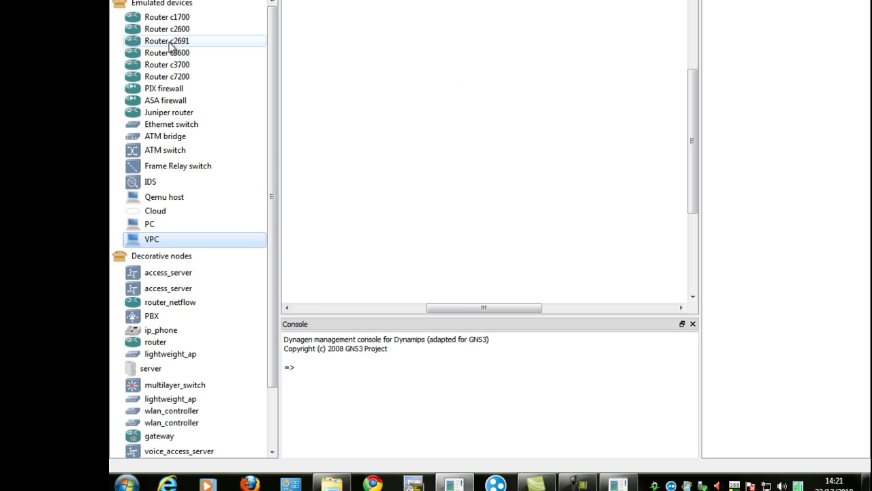
click(142, 0)
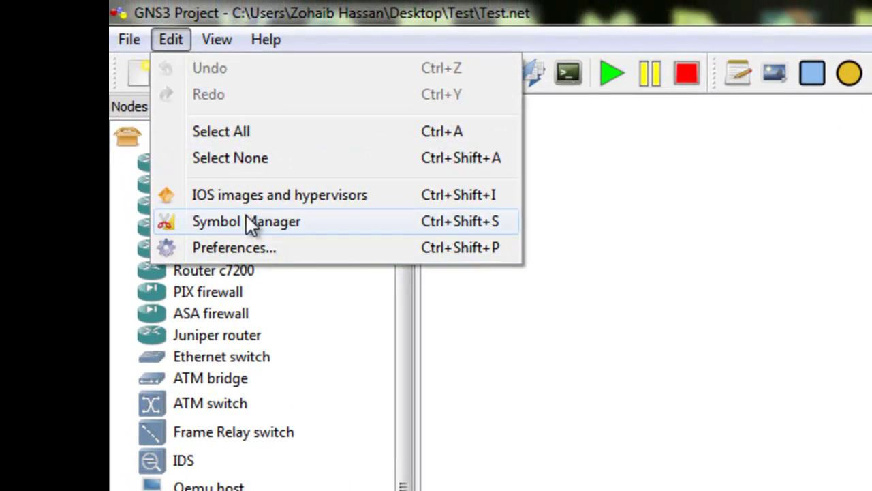
click(259, 196)
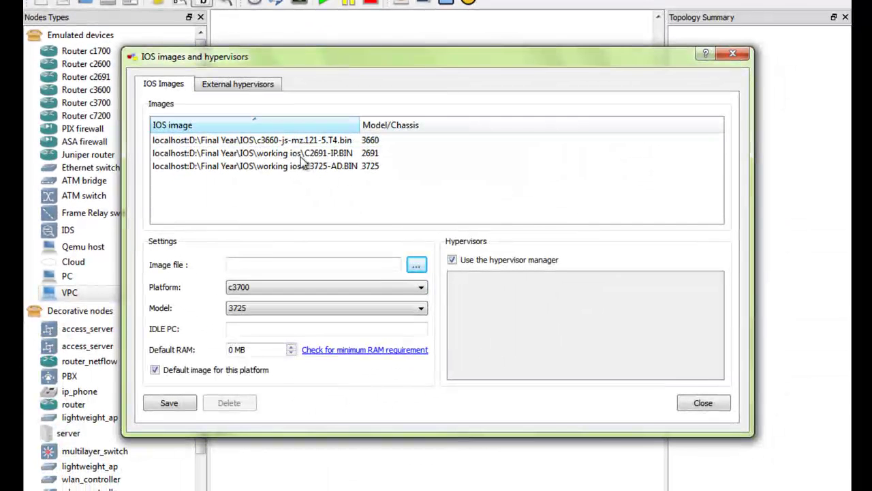
click(344, 154)
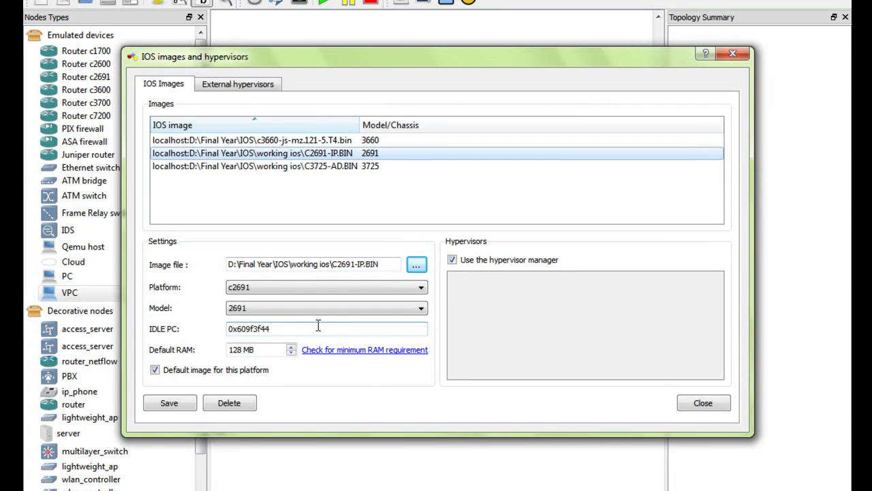
click(700, 407)
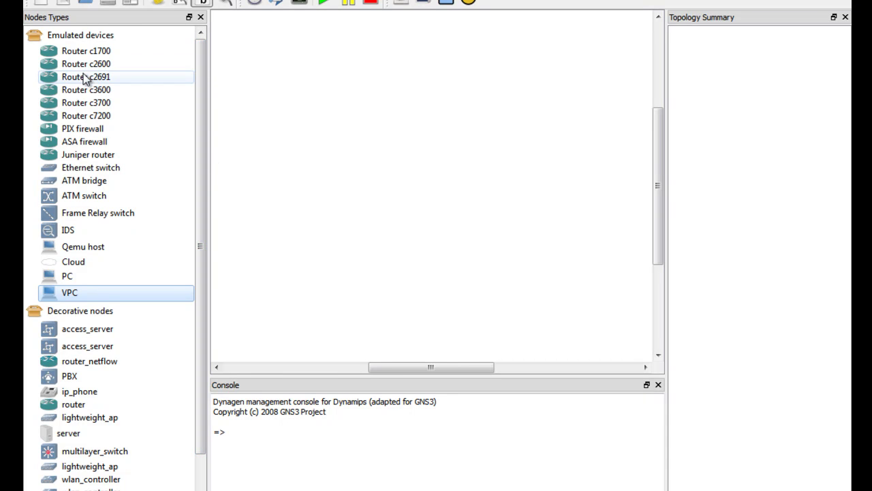
Step: Place a c2691 router as R1 and decline recalculating its Idle PC value
drag(80, 77, 422, 164)
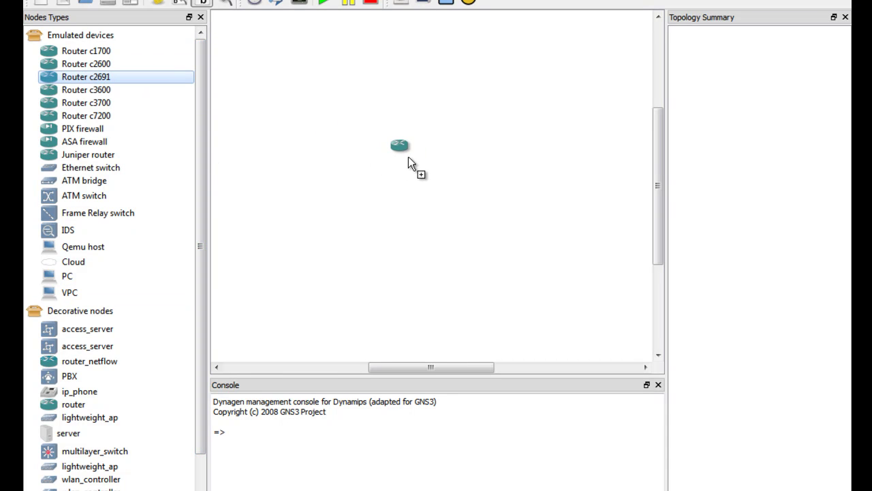
drag(437, 141, 457, 125)
right_click(445, 129)
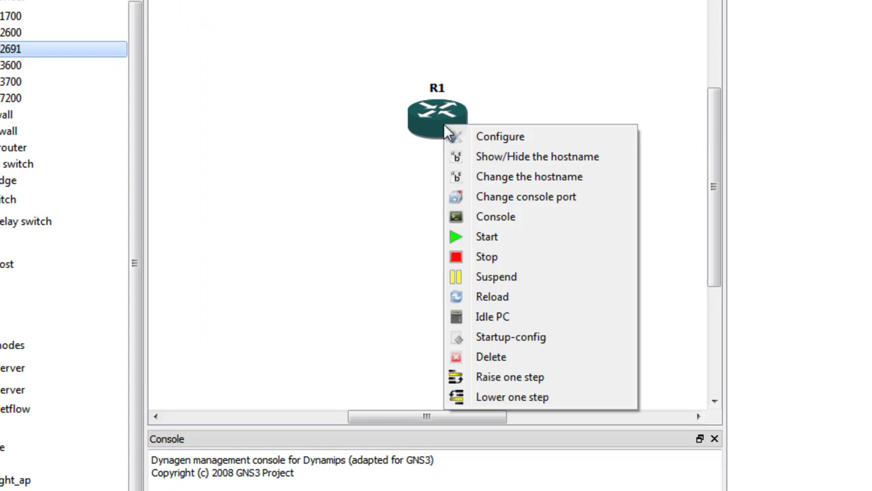
click(503, 319)
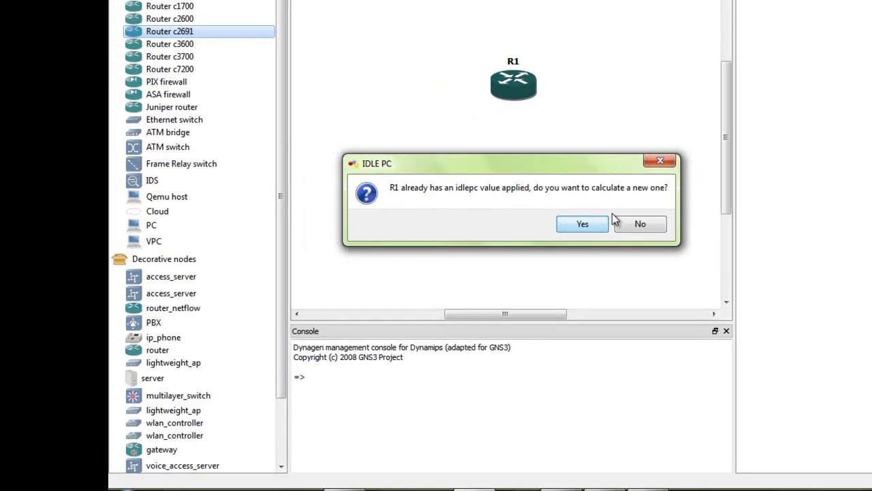
click(602, 299)
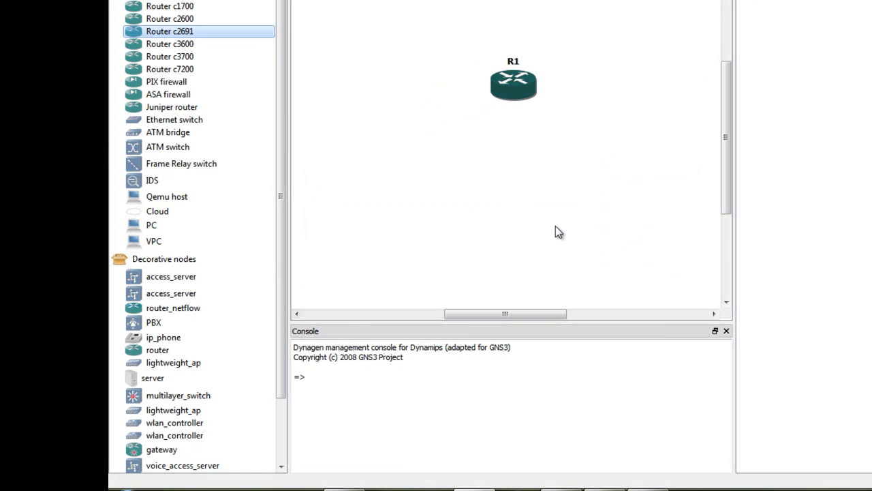
Step: Place three virtual PCs C1, C2 and C3 in a row below R1
drag(154, 242, 293, 250)
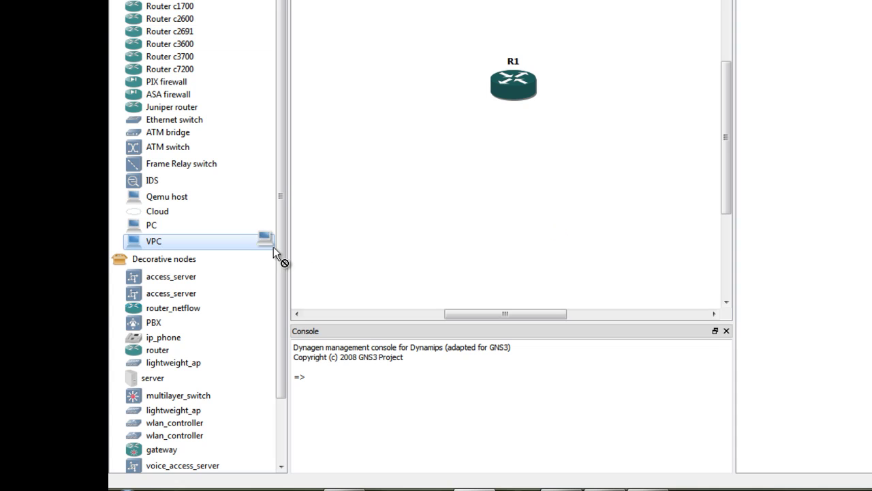
drag(388, 192, 389, 193)
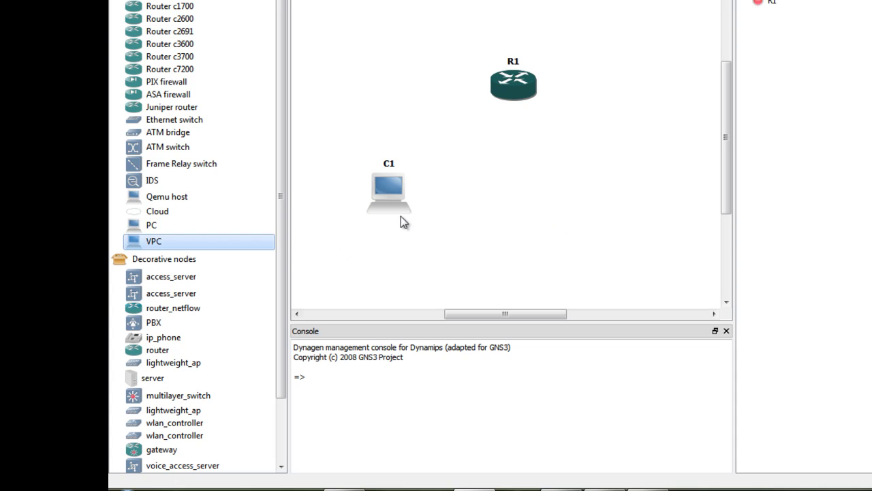
drag(175, 247, 379, 263)
drag(503, 209, 503, 209)
drag(154, 241, 625, 205)
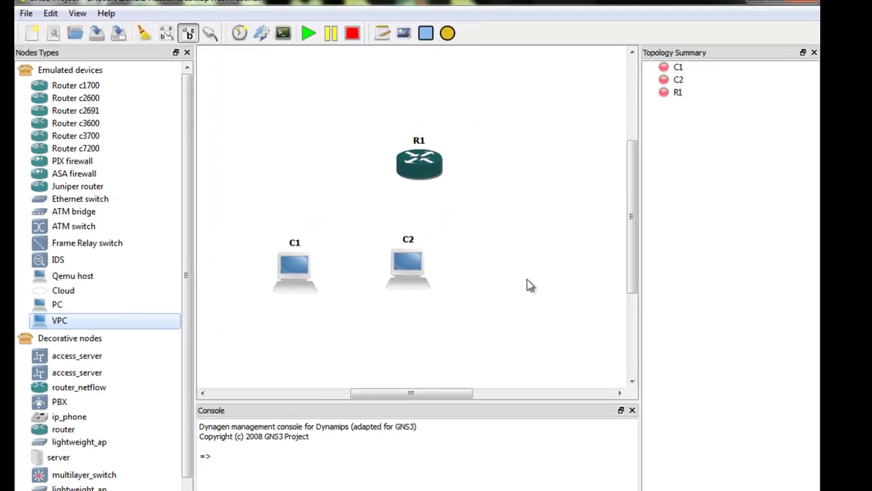
drag(527, 280, 526, 279)
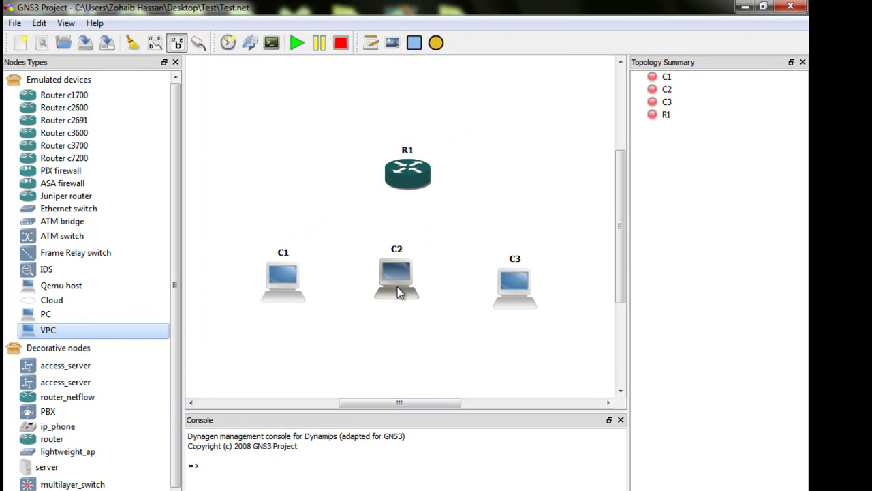
drag(399, 292, 405, 306)
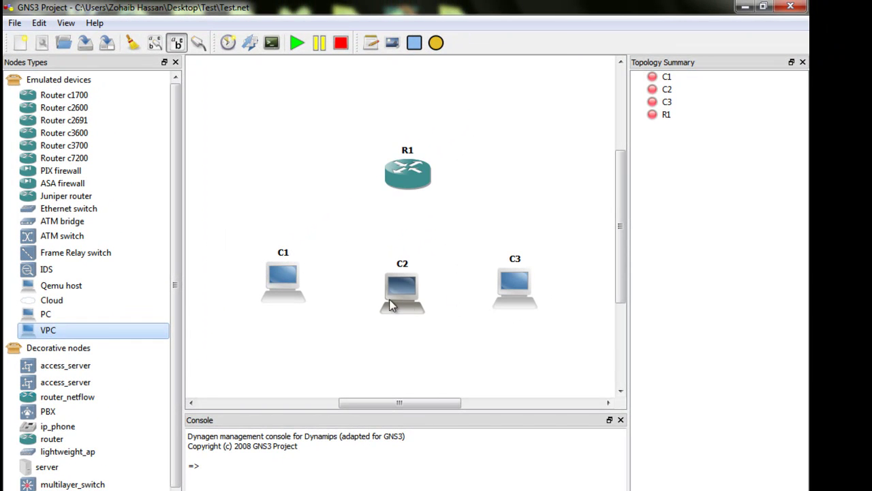
drag(288, 282, 291, 294)
Step: Rename virtual PC C1 to MS1, using alphanumeric characters only
right_click(291, 295)
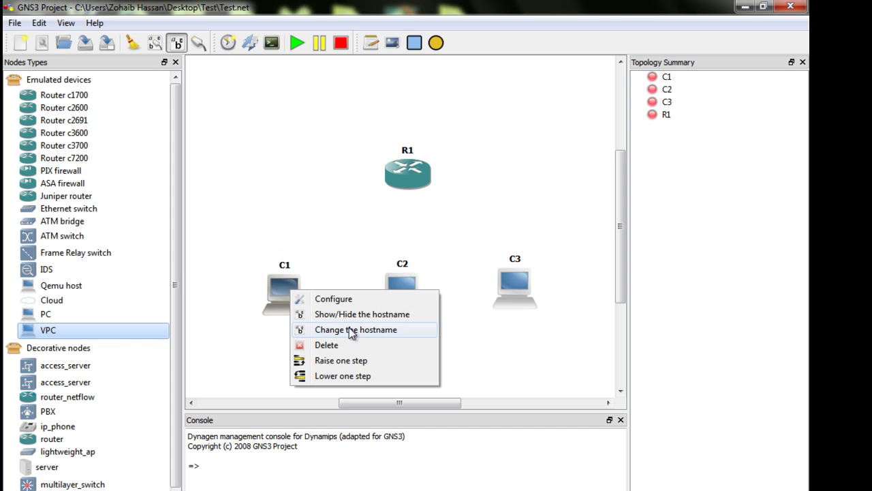
click(350, 330)
click(387, 292)
key(BackSpace)
key(BackSpace)
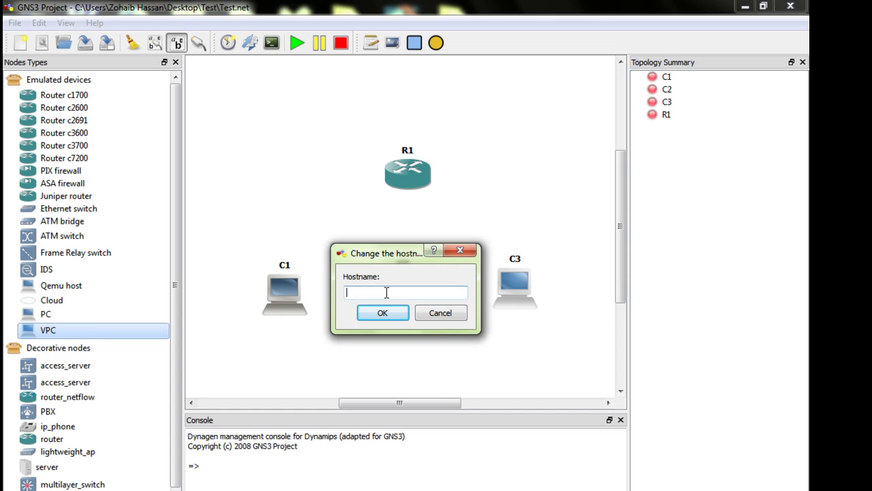
text(MS)
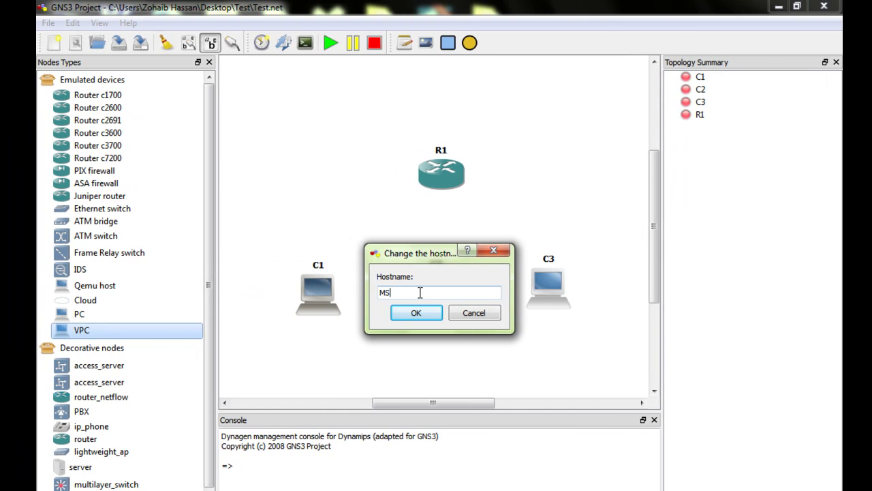
text( 1)
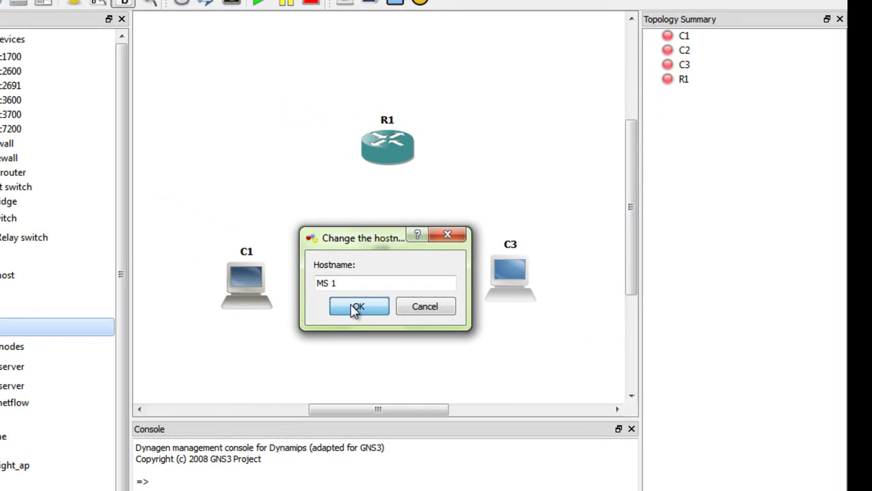
click(412, 312)
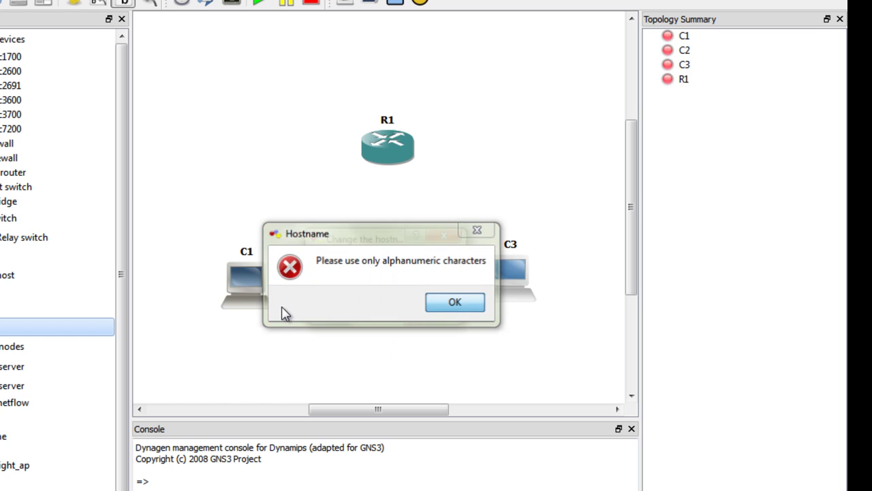
key(Return)
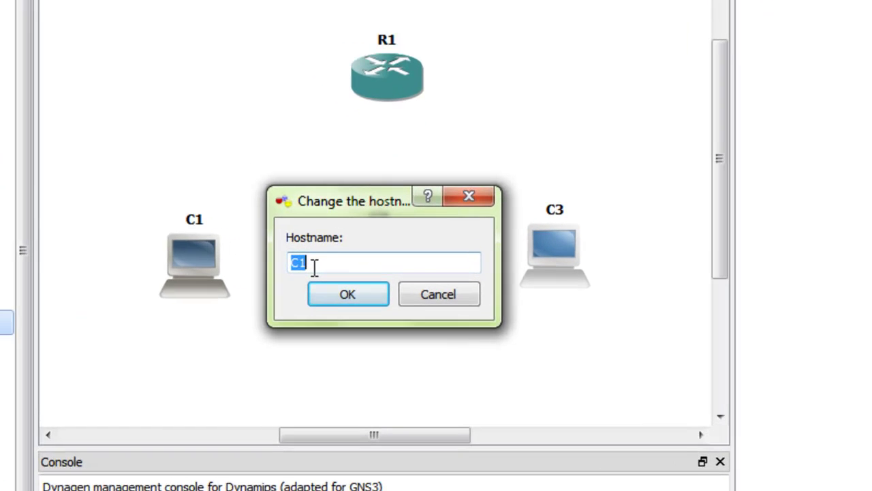
key(BackSpace)
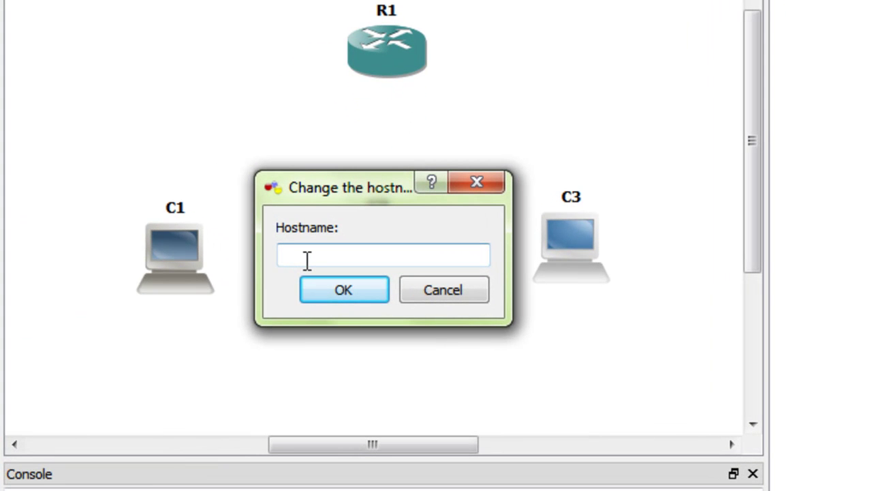
text(MS1)
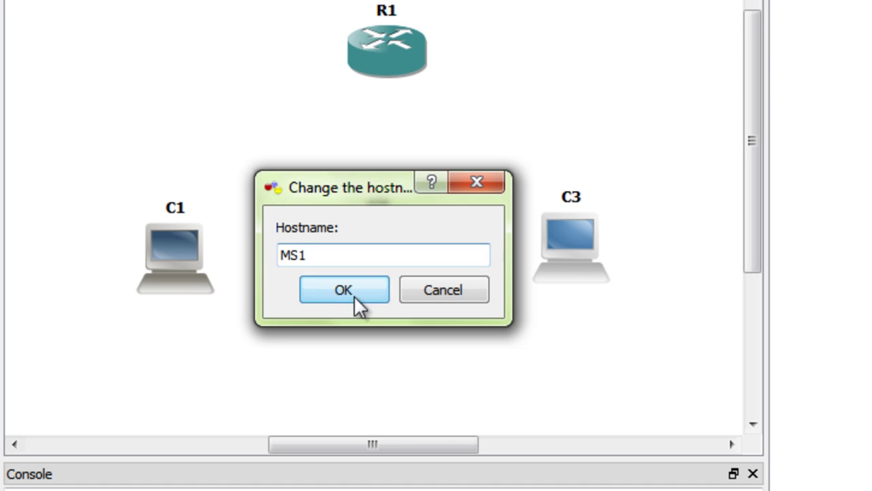
click(355, 297)
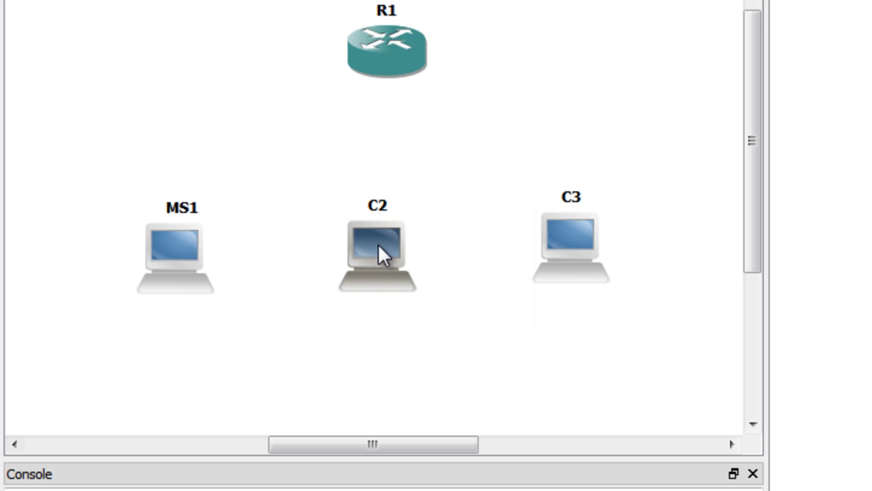
Step: Change C2's hostname to MS2
right_click(378, 245)
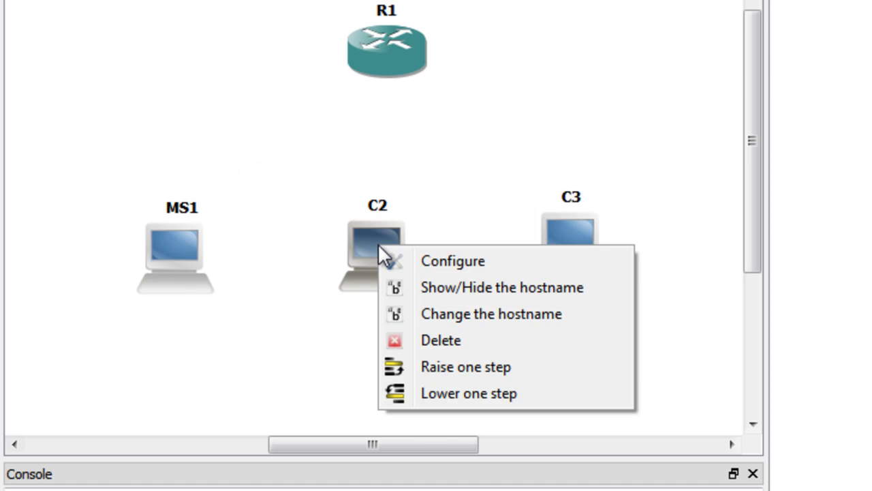
click(496, 317)
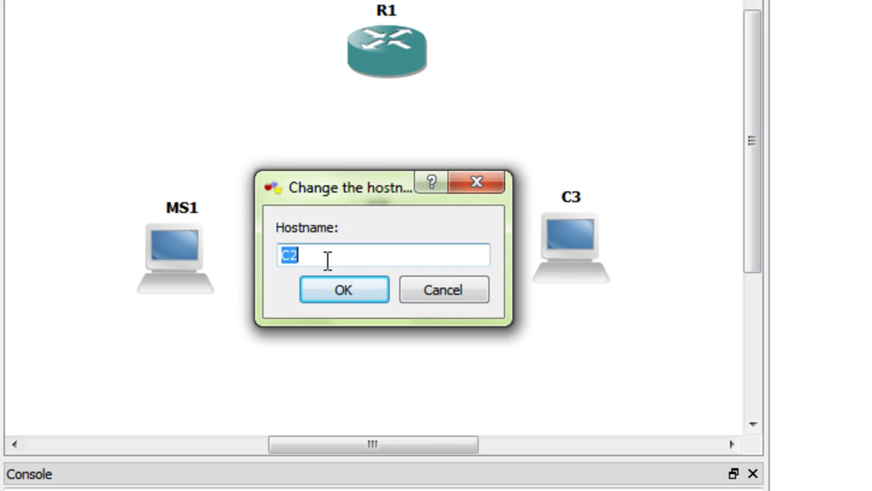
key(BackSpace)
text(MS2)
click(332, 279)
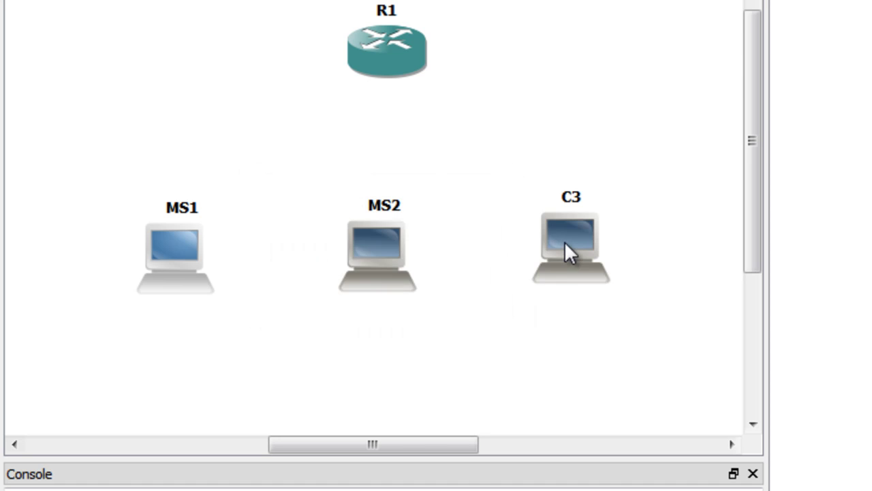
Step: Shift C3 slightly right and enter VPC1 as its new hostname
drag(550, 255, 563, 250)
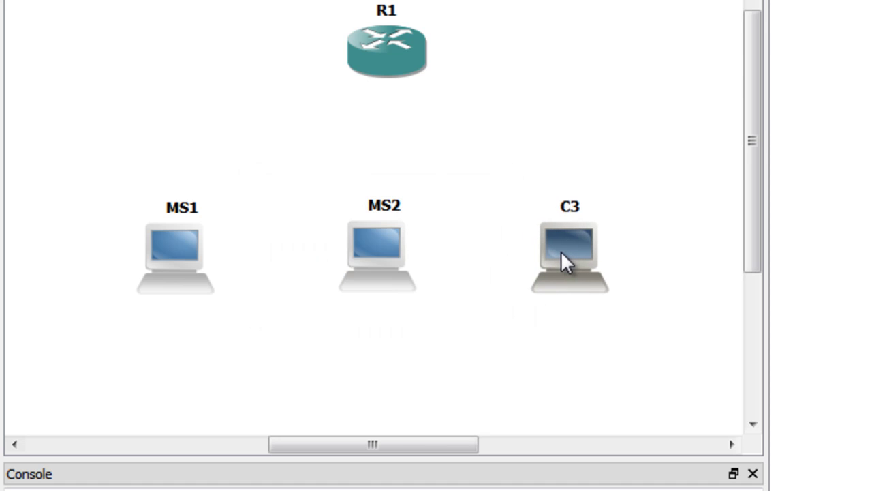
right_click(561, 251)
click(667, 325)
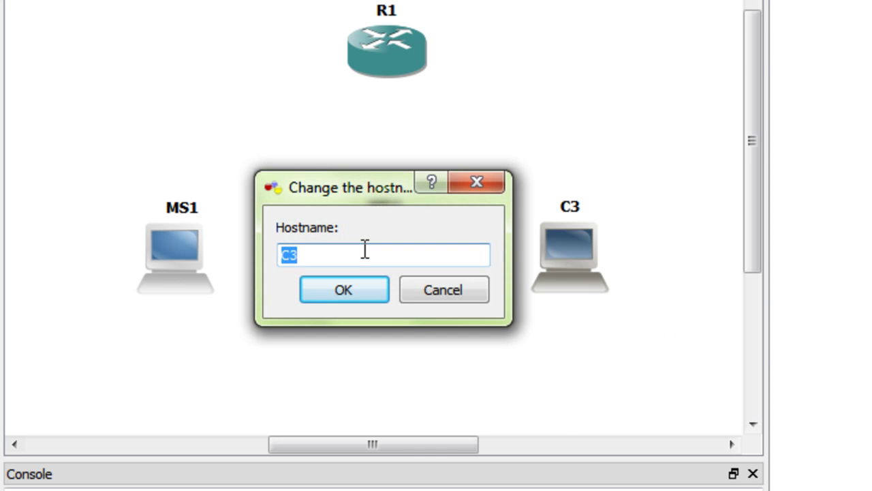
key(BackSpace)
text(VPC1)
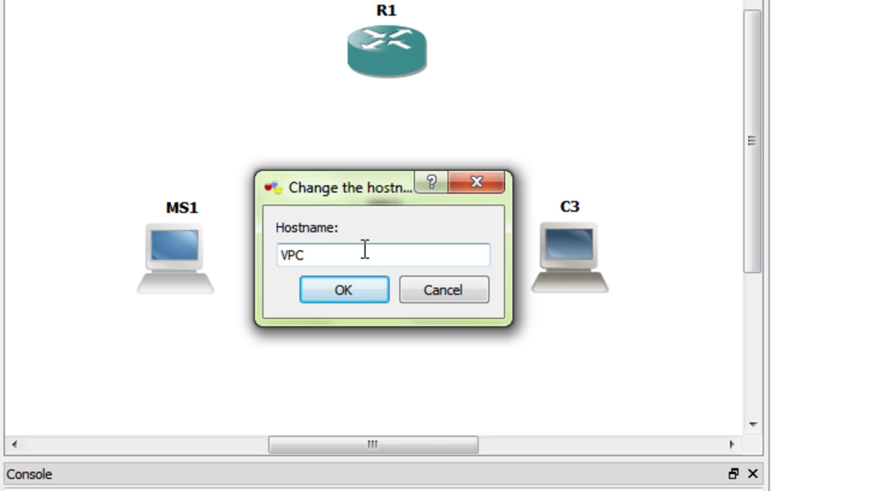
Step: Confirm VPC1 as C3's hostname and move the VPCS console over the topology
click(368, 292)
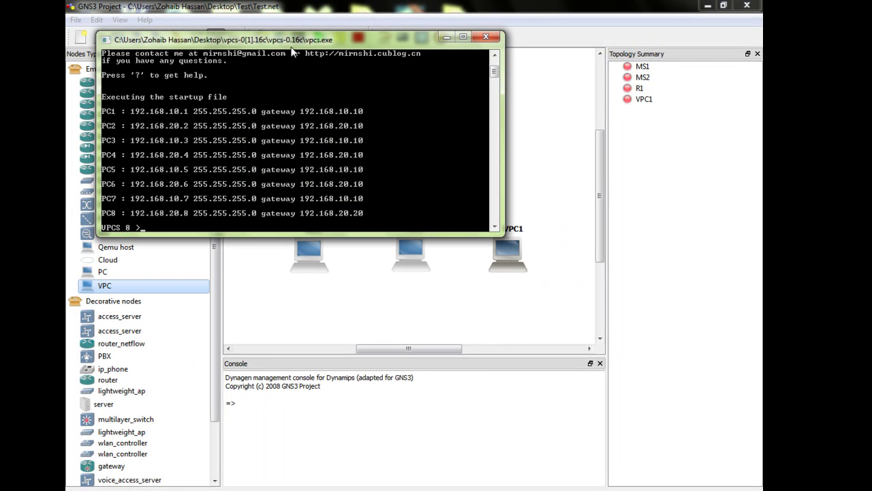
drag(293, 43, 519, 297)
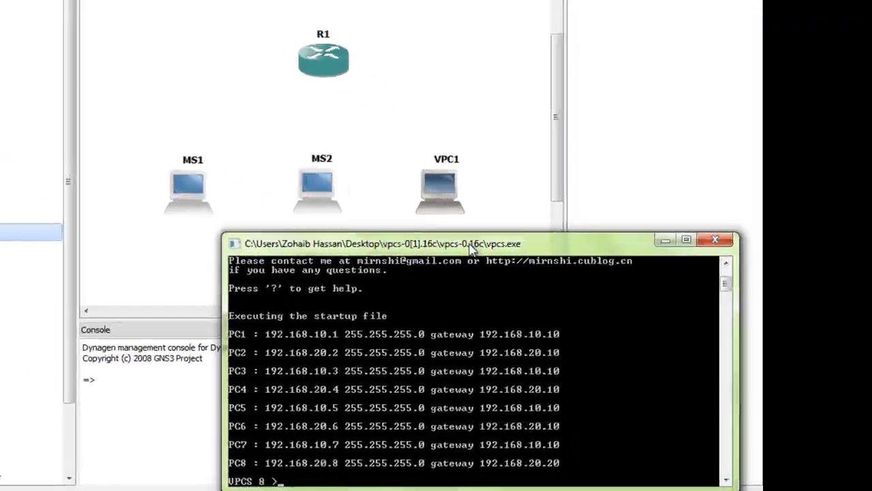
drag(435, 225, 424, 219)
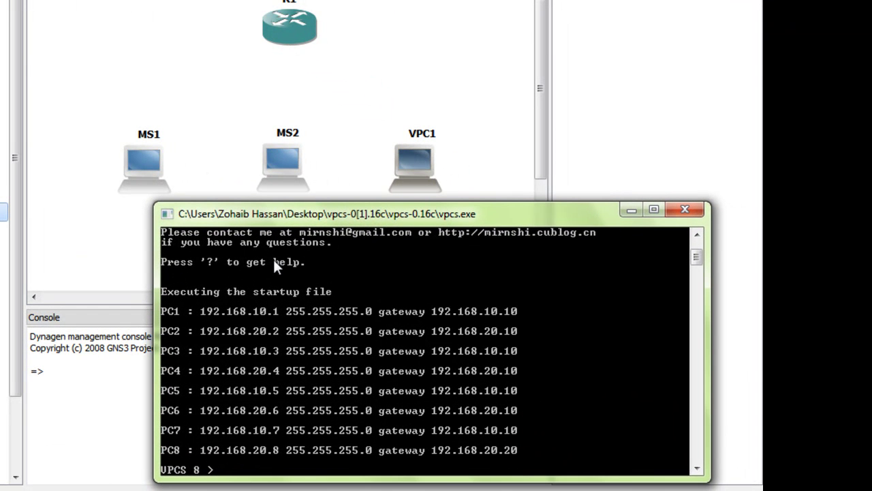
Step: Run show in VPCS to list every virtual PC's addresses and ports
text(shop)
key(BackSpace)
text(w)
key(Return)
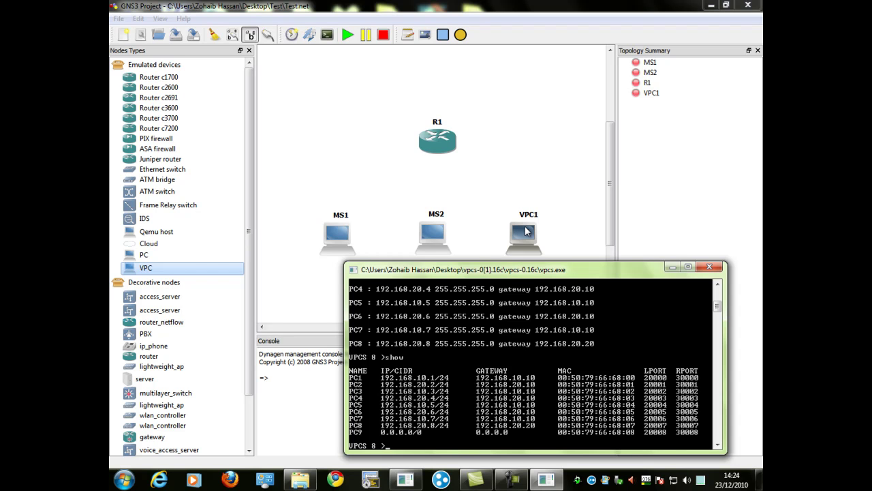
Step: Open VPC1's NIO UDP settings alongside the VPCS port listing
double_click(524, 234)
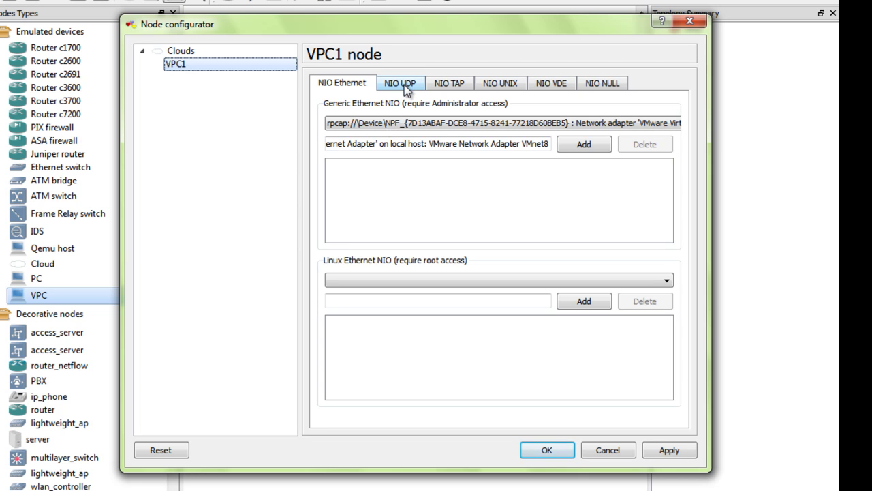
click(404, 85)
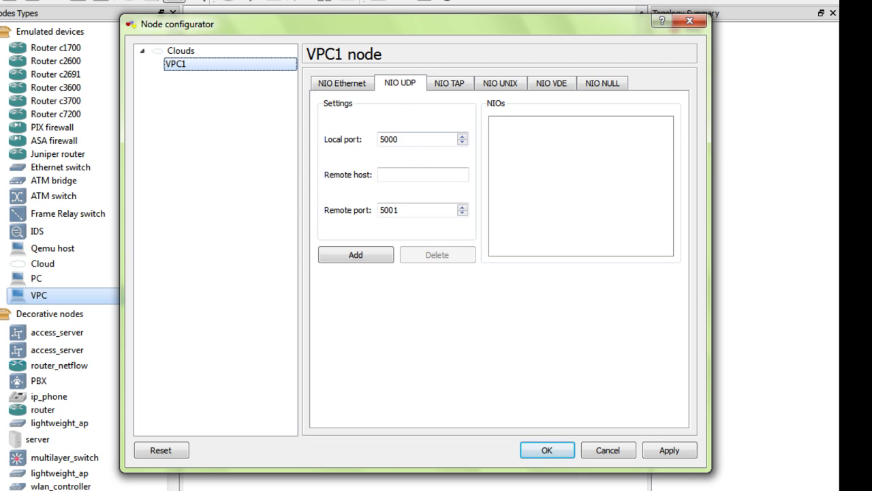
key(alt+Tab)
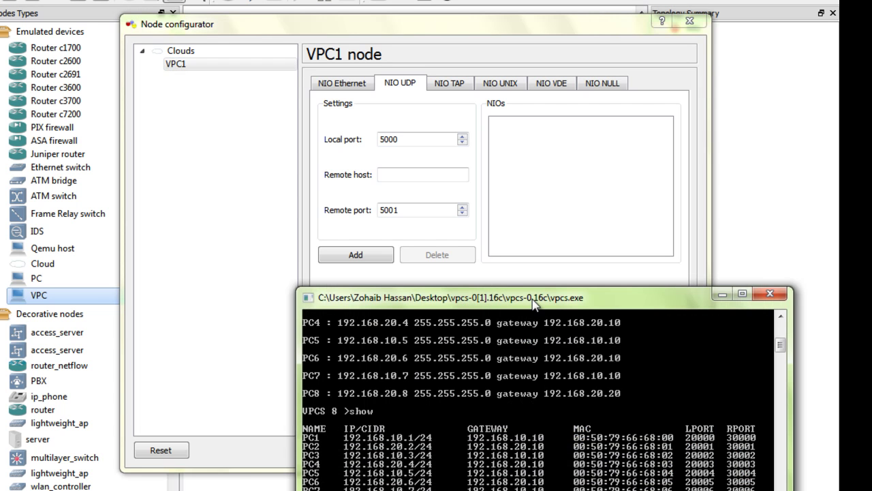
drag(533, 300, 509, 303)
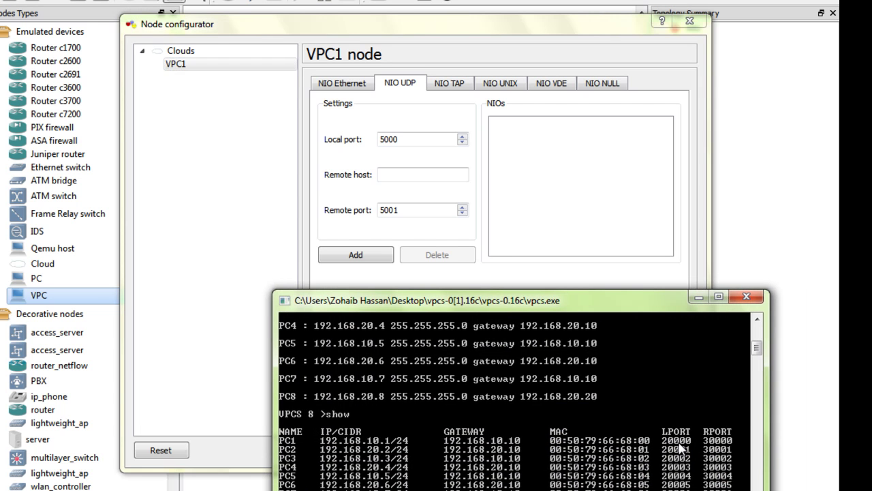
click(404, 140)
click(419, 210)
Step: Add and apply a UDP NIO: local port 30000, remote host 127.0.0.1, remote port 20000
click(408, 211)
drag(408, 210, 374, 208)
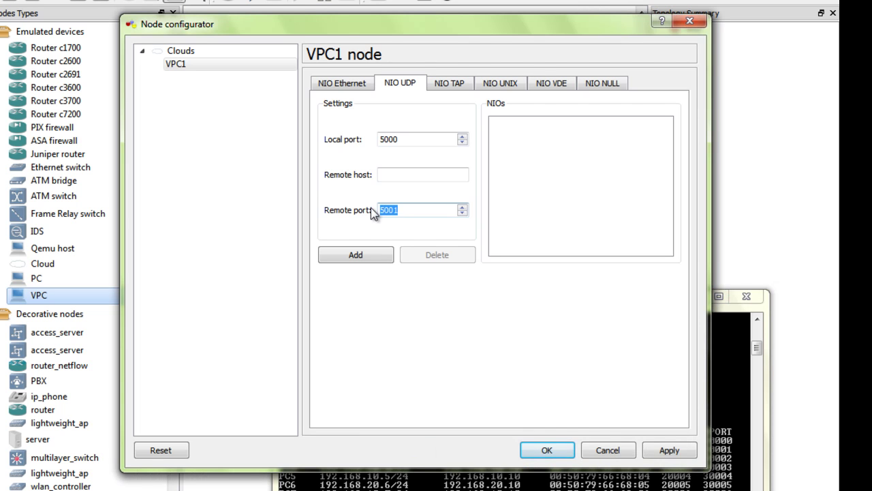
text(20000)
drag(417, 139, 359, 147)
text(30000)
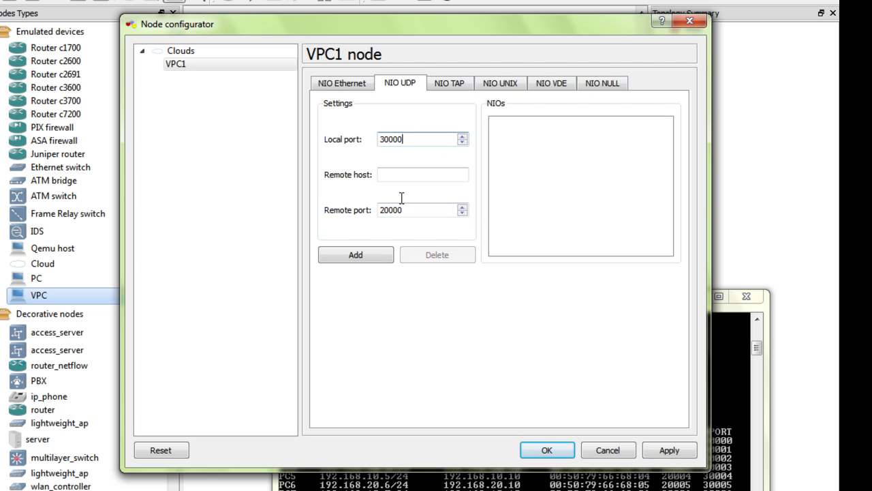
click(390, 177)
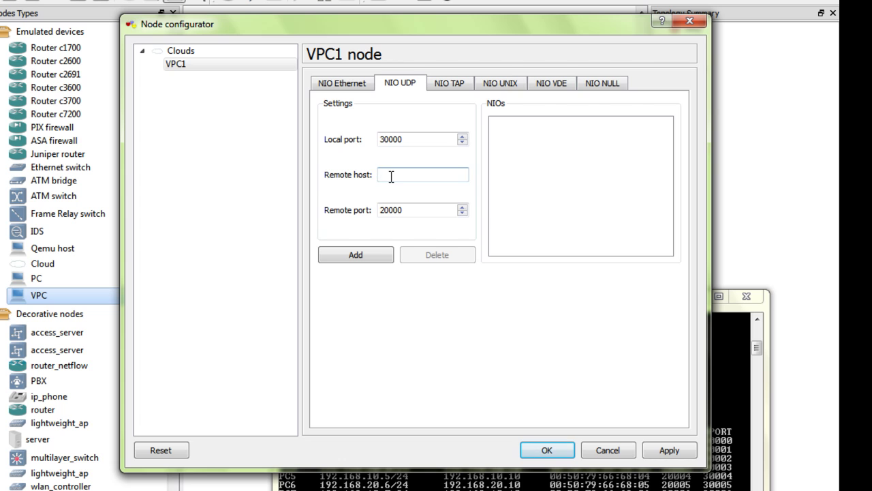
text(127.0.0.1)
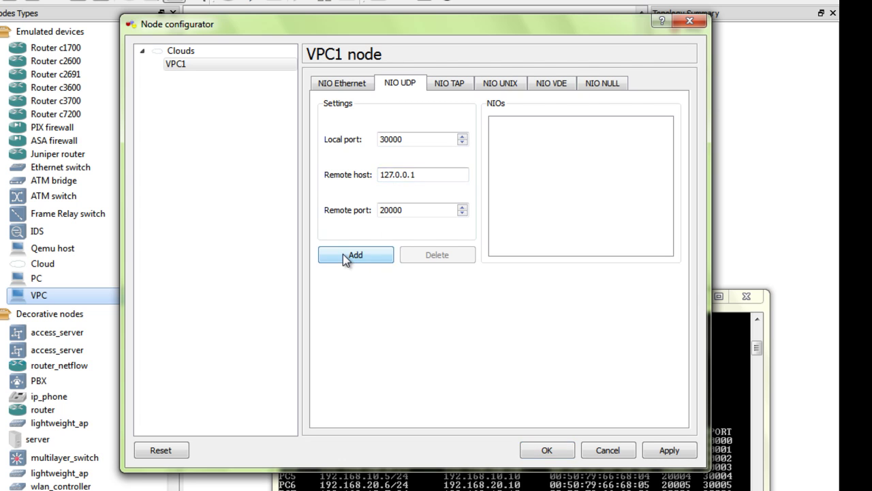
click(343, 254)
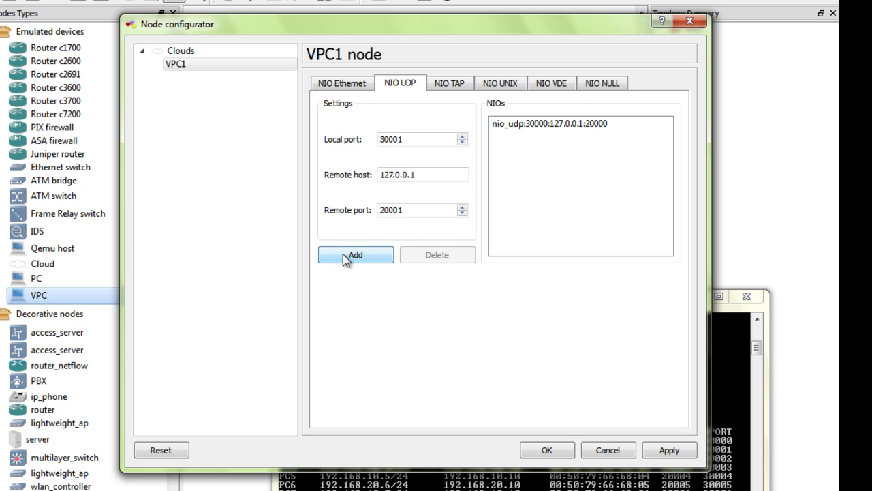
click(673, 451)
Step: Close VPC1's settings, minimize VPCS, and bind MS1 to the MS Loopback 1 adapter
click(550, 451)
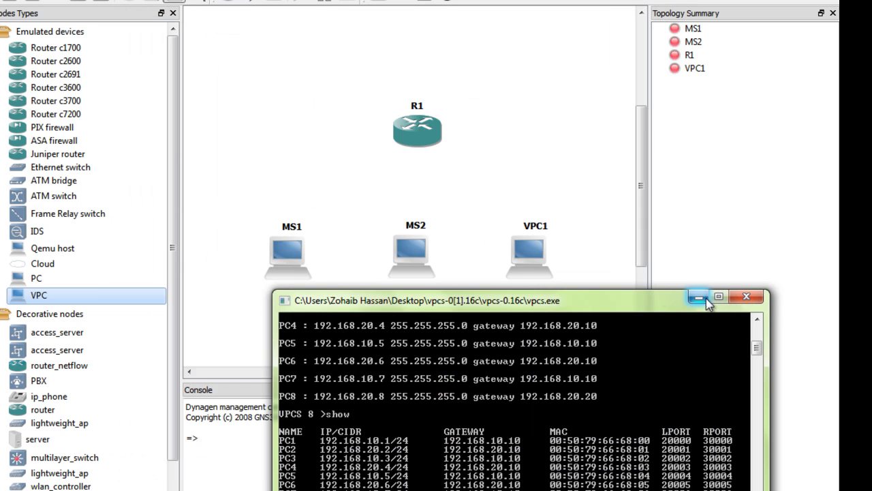
click(697, 296)
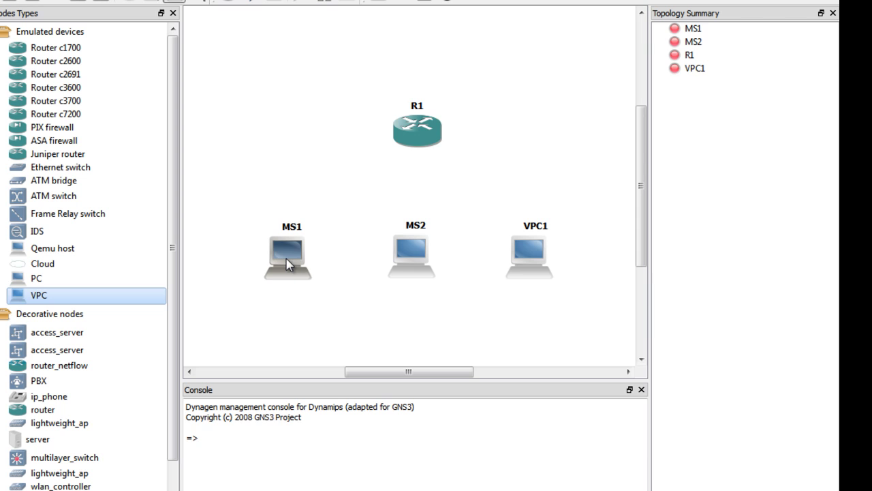
double_click(286, 258)
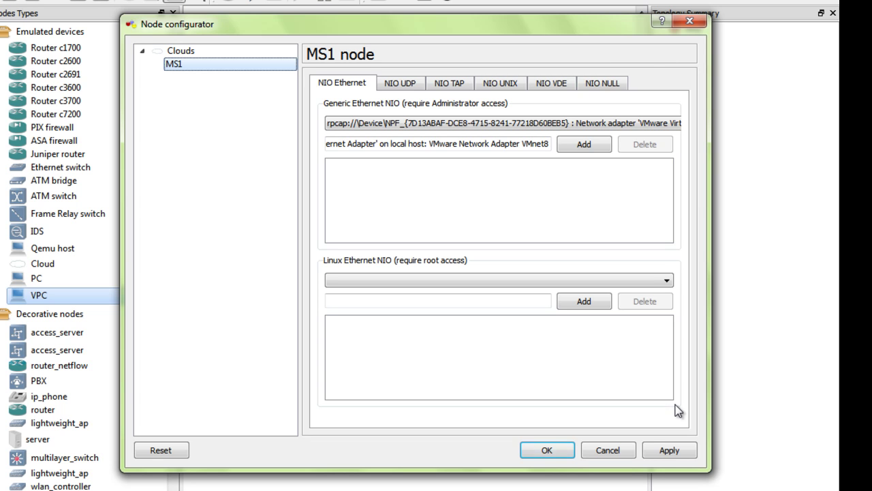
click(522, 126)
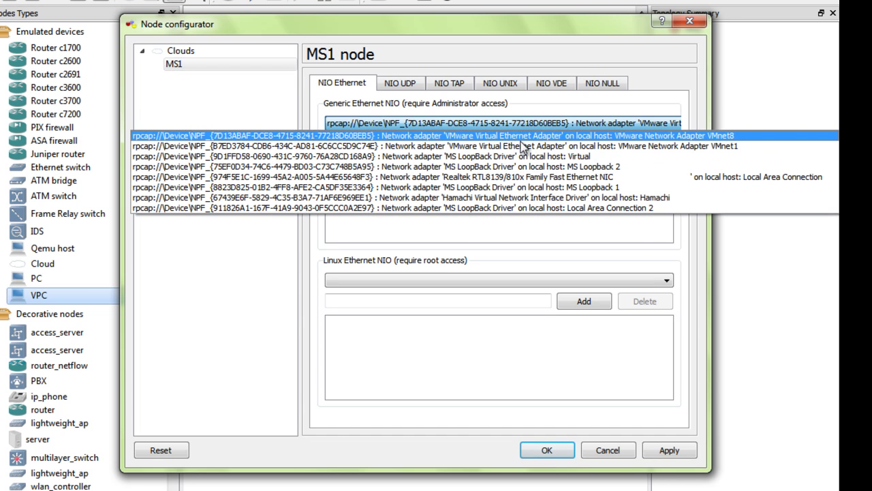
click(523, 188)
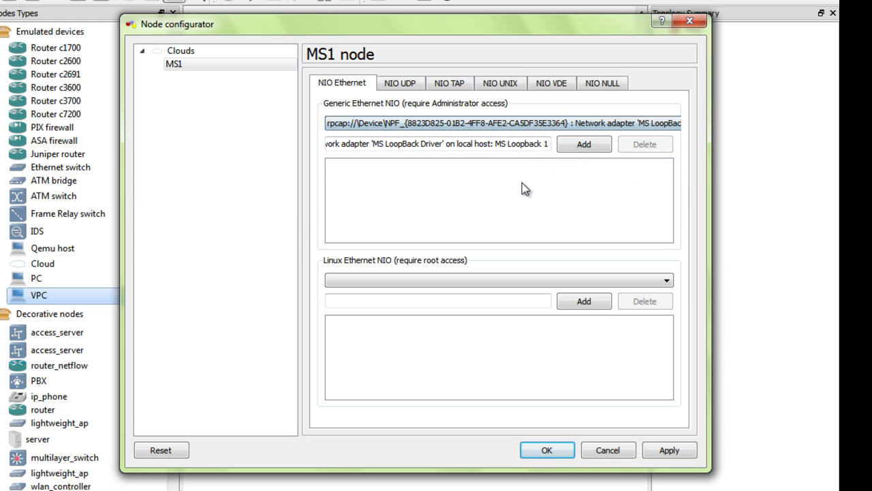
click(584, 144)
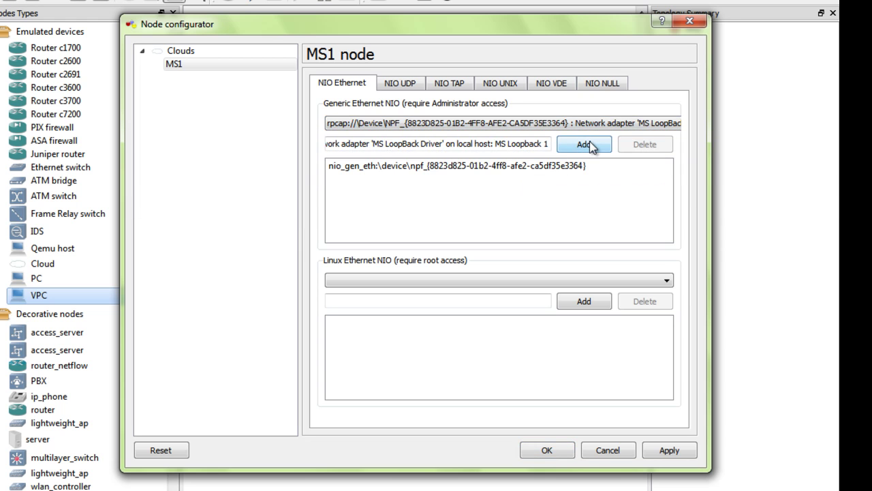
click(667, 450)
click(546, 450)
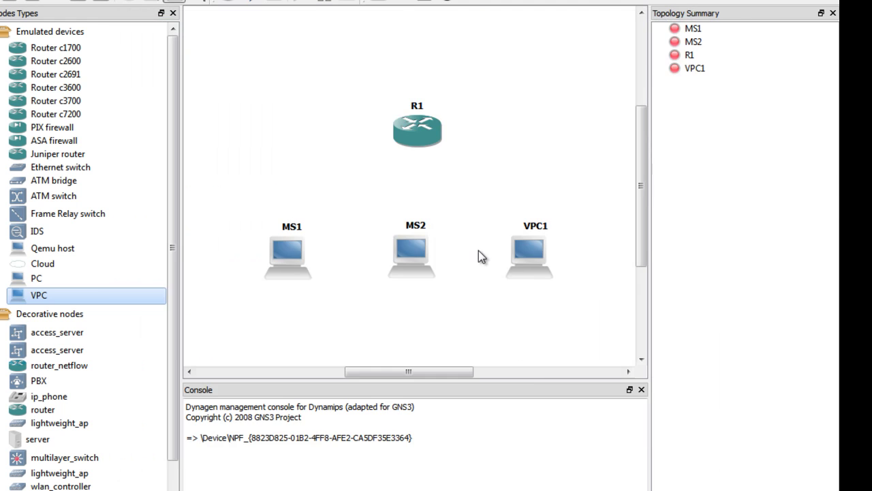
Step: Attach MS LoopBack 2 as MS2's Generic Ethernet NIO and close the configurator
double_click(423, 248)
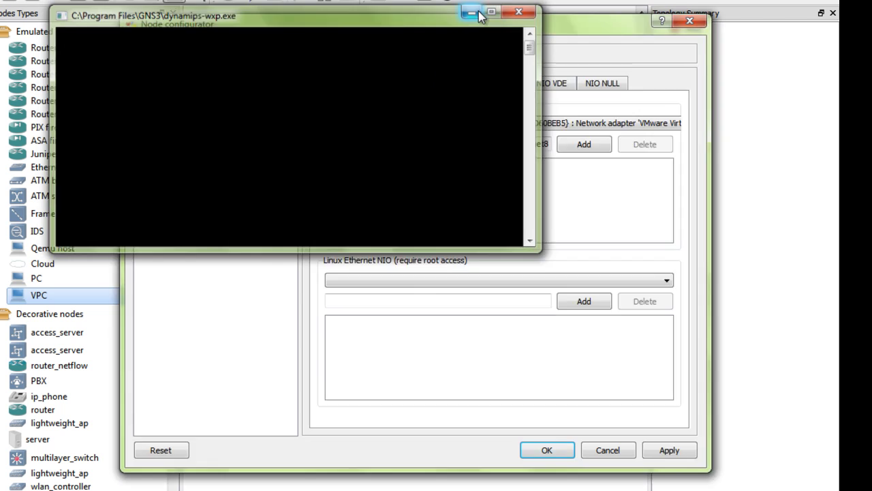
click(473, 11)
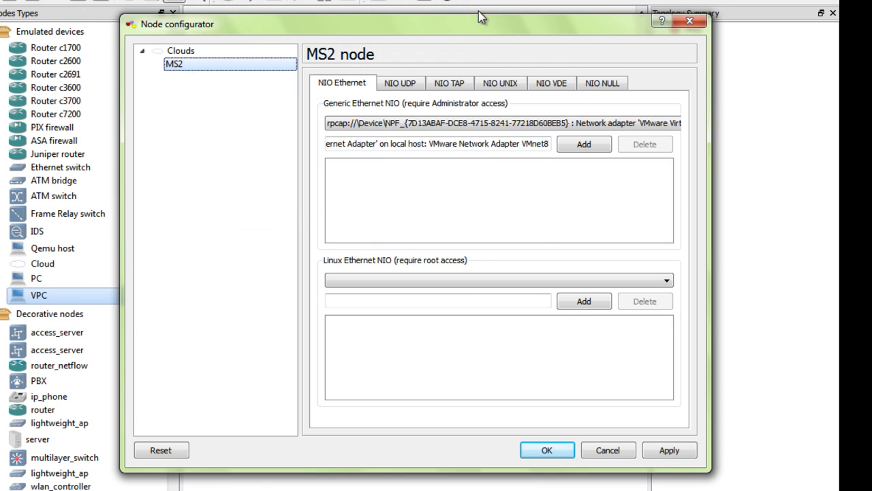
click(552, 125)
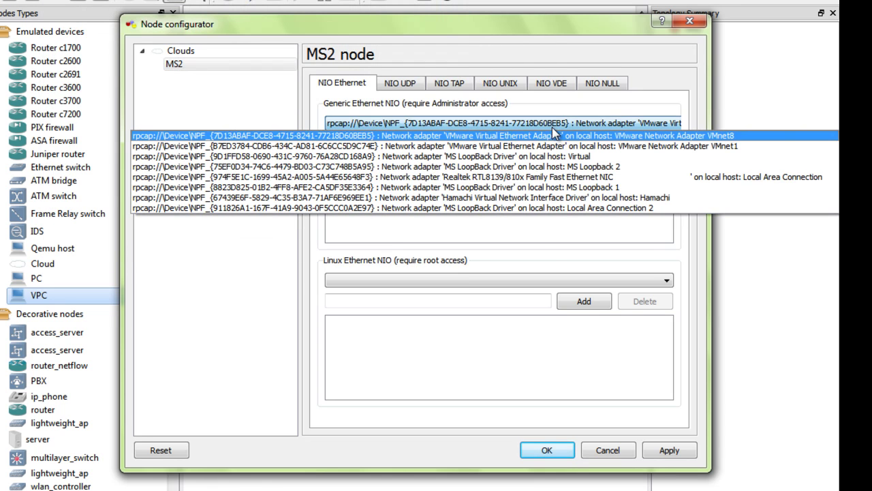
click(559, 167)
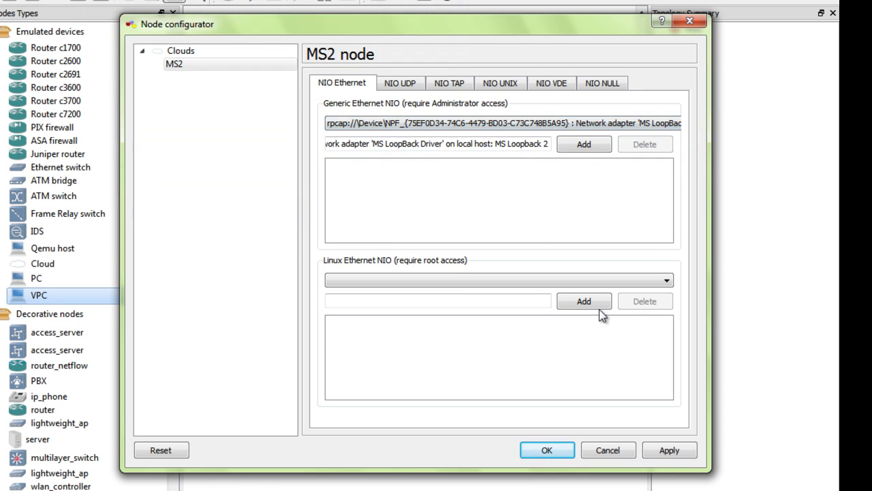
click(582, 147)
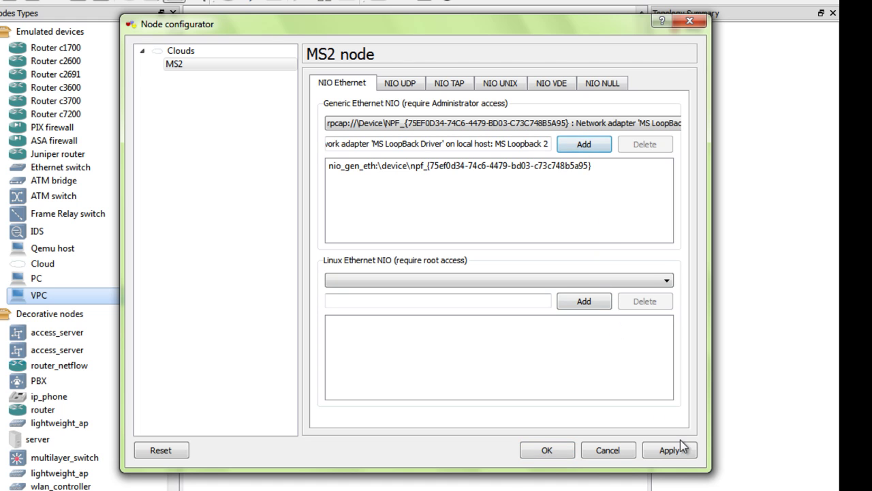
click(549, 451)
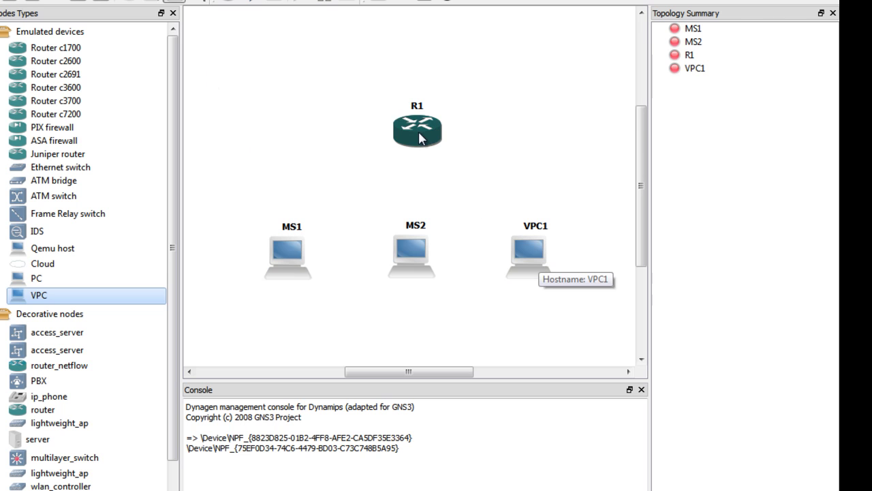
mouse_move(423, 137)
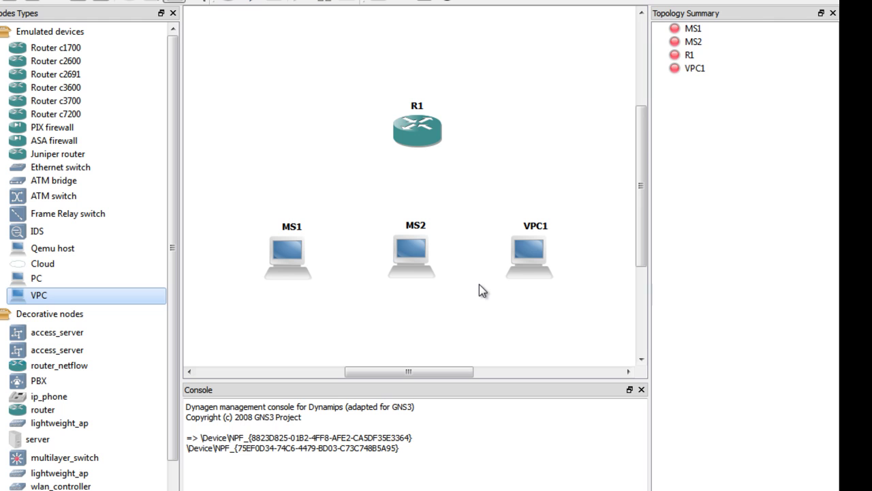
Step: Fit router R1's slot1 with an NM-1FE-TX module and close the configurator
double_click(415, 128)
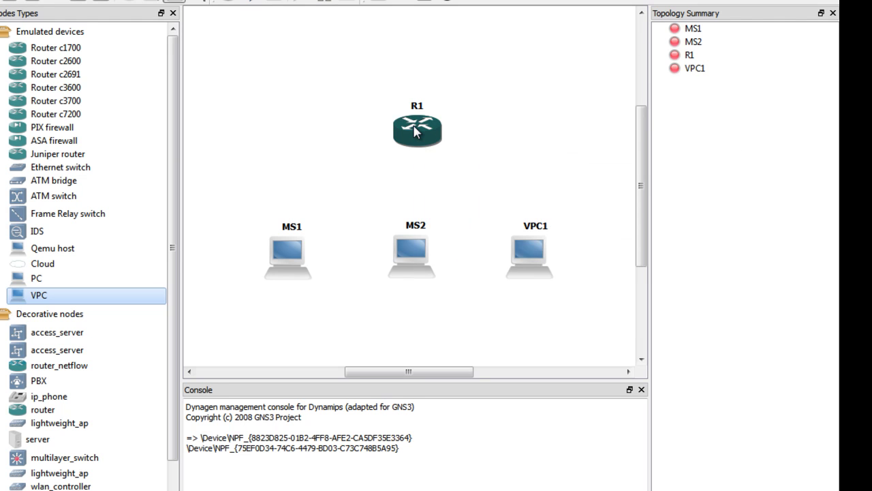
click(178, 64)
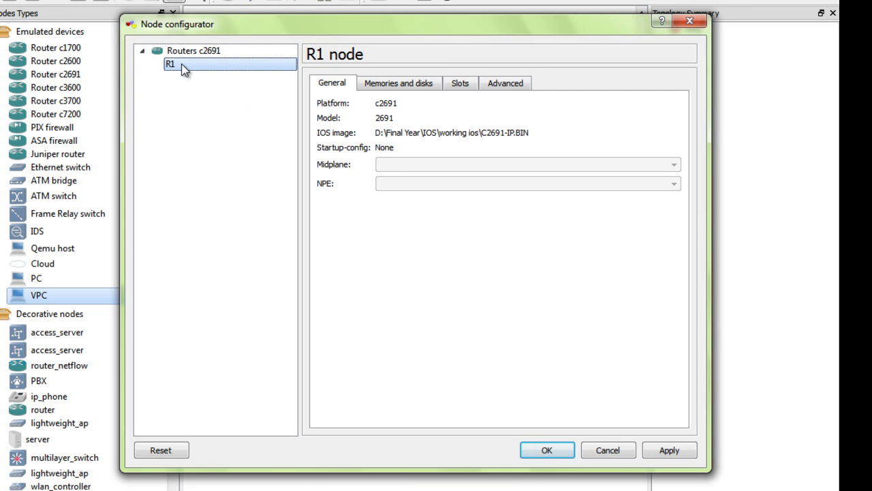
click(461, 87)
click(414, 143)
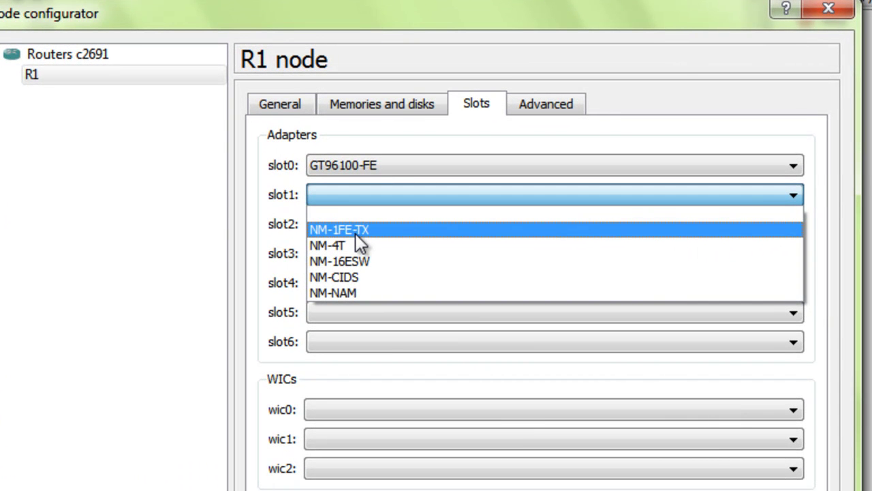
click(356, 232)
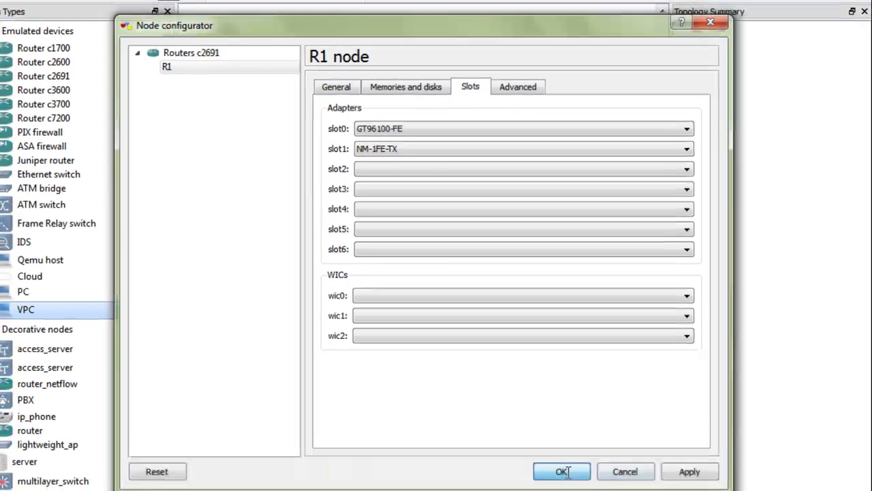
click(566, 471)
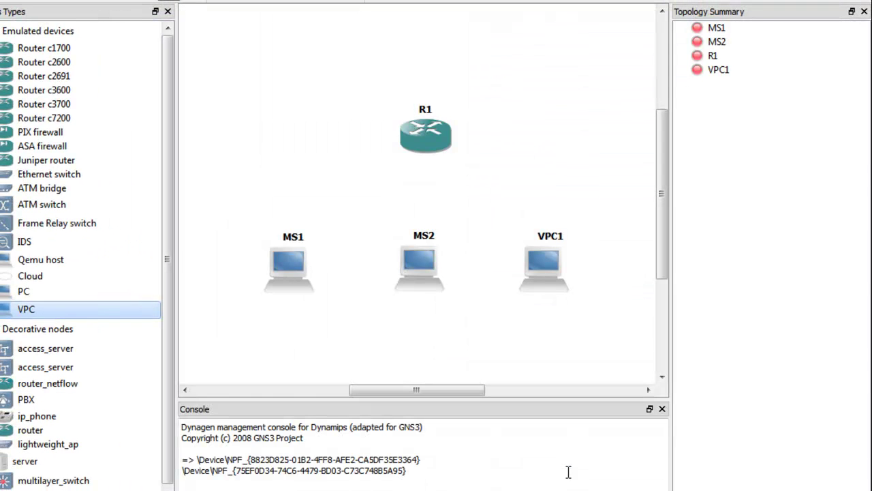
Step: Using manual link mode, cable MS1 to R1's f0/0
mouse_move(418, 137)
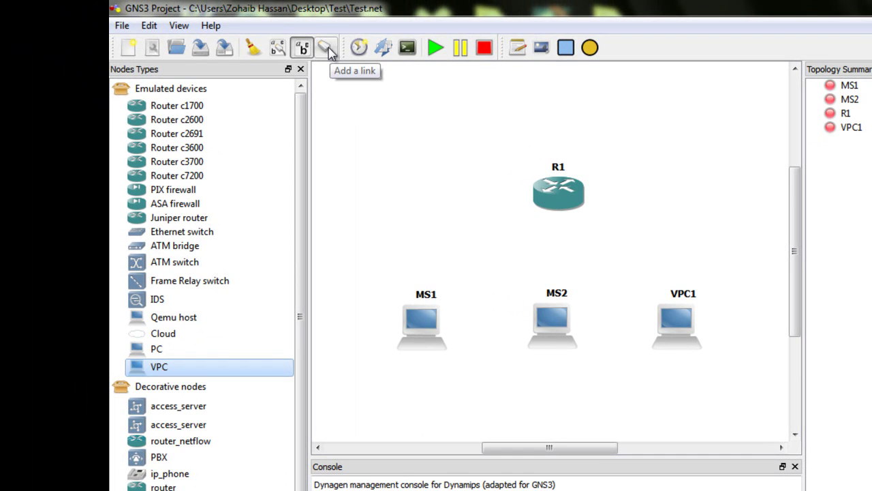
click(327, 48)
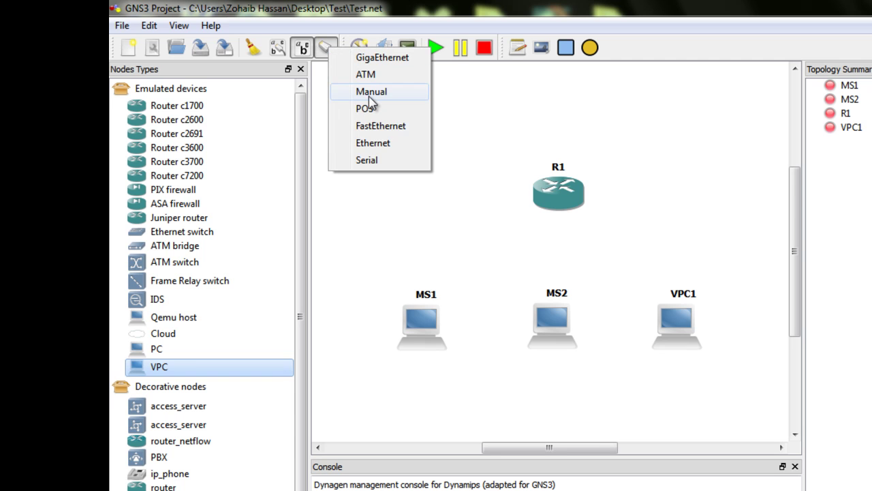
click(374, 99)
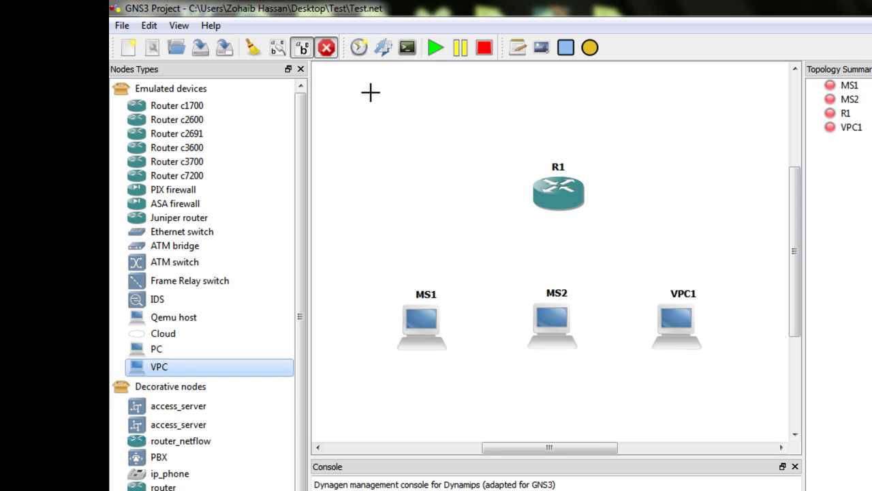
click(422, 319)
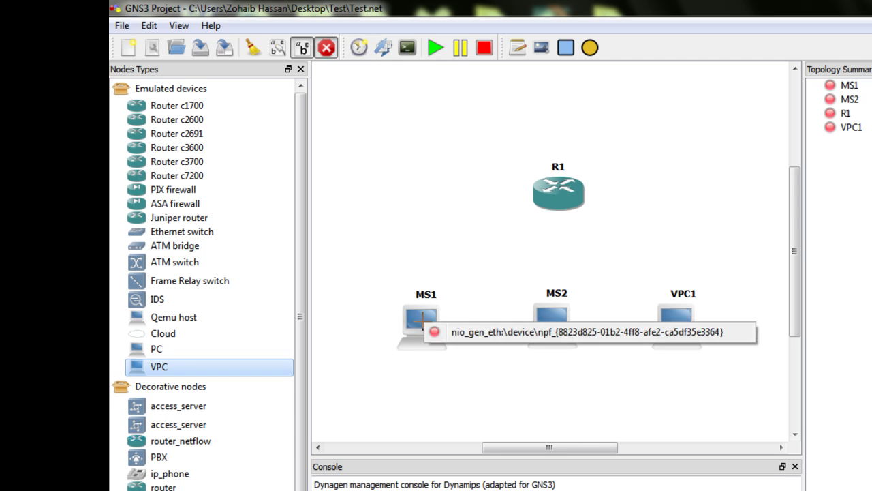
click(499, 332)
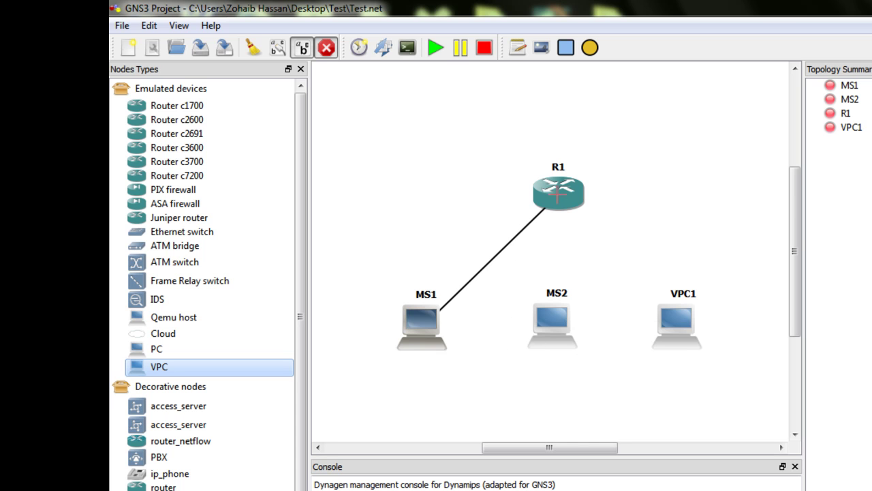
click(548, 187)
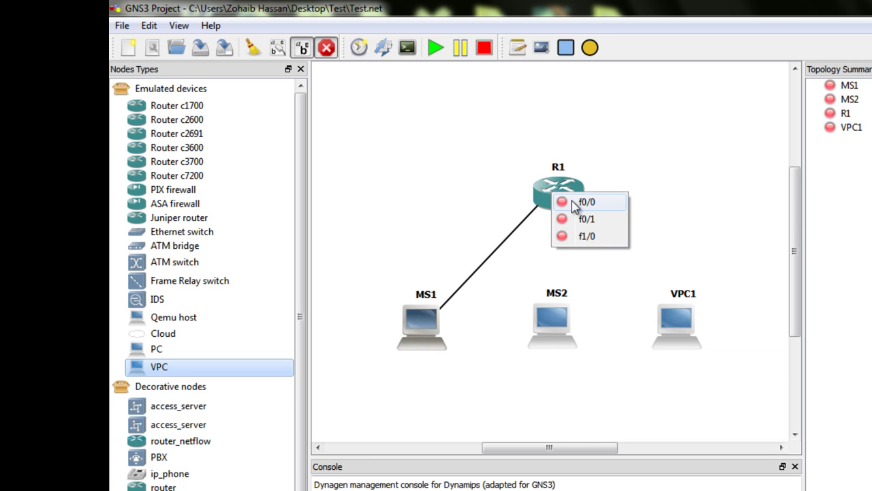
click(564, 202)
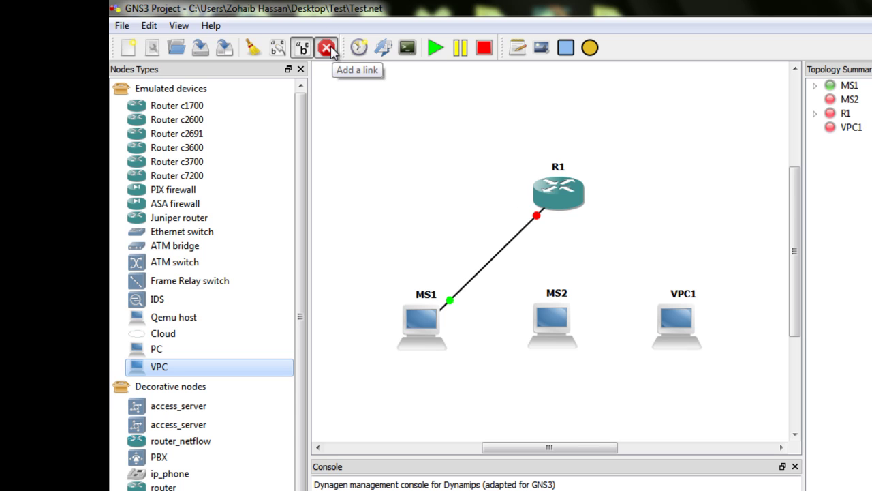
Step: Cable MS2 to R1's f0/1 and VPC1's UDP port to R1's f1/0, then exit link mode
click(556, 320)
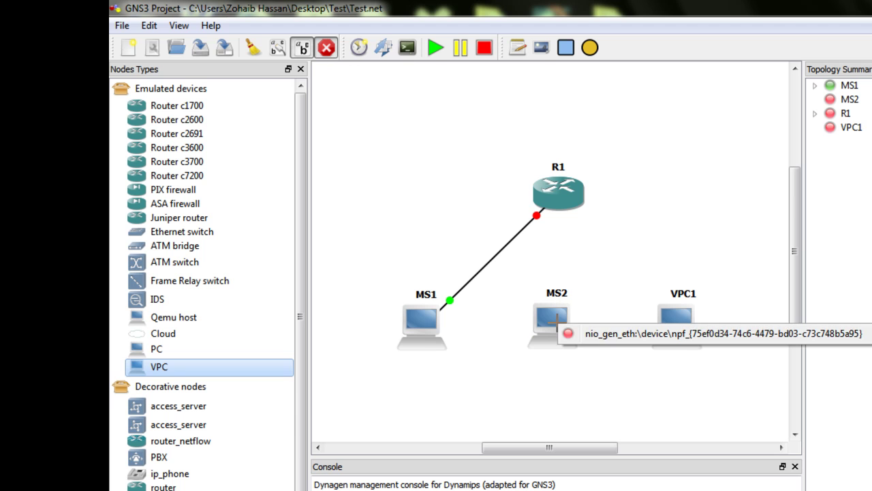
click(600, 334)
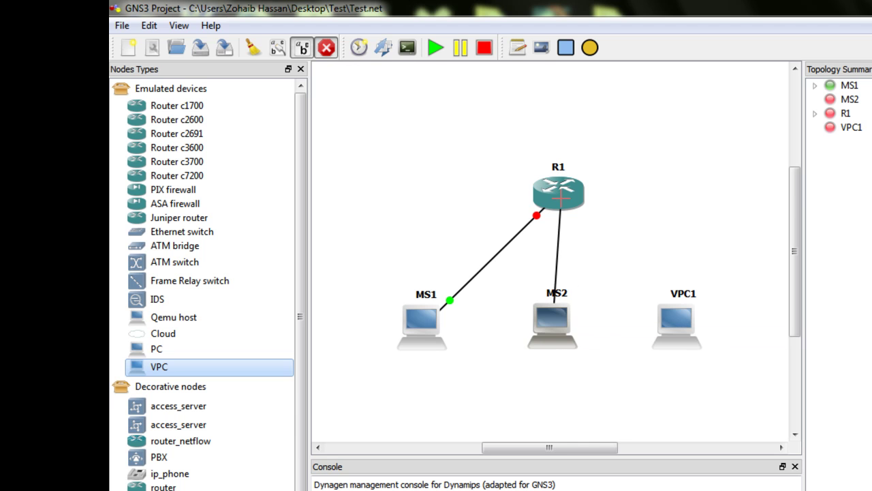
click(560, 198)
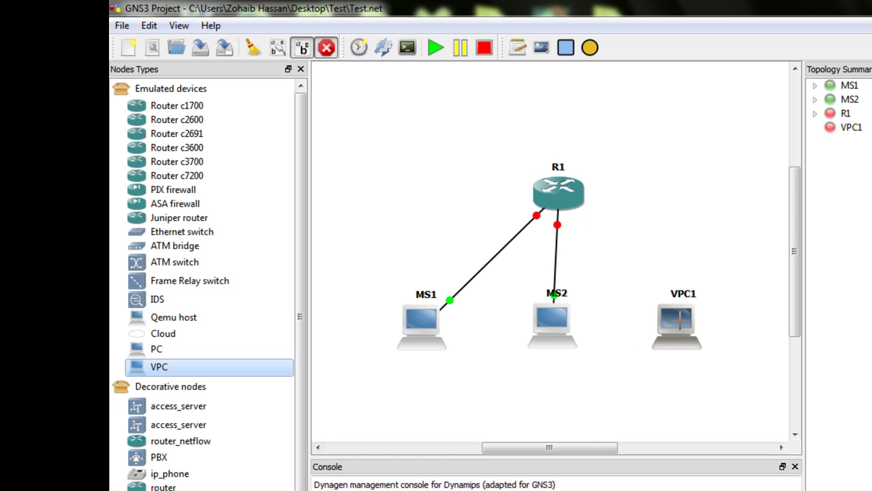
click(680, 323)
click(750, 332)
click(570, 198)
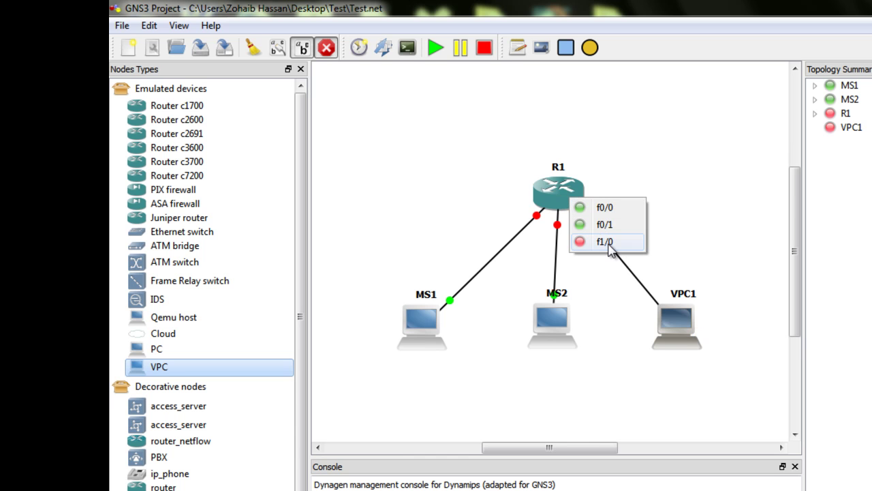
click(606, 242)
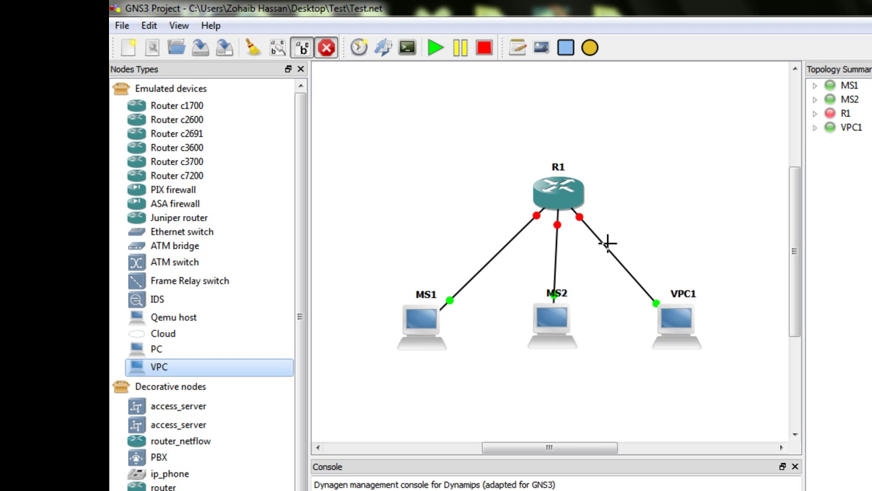
click(332, 49)
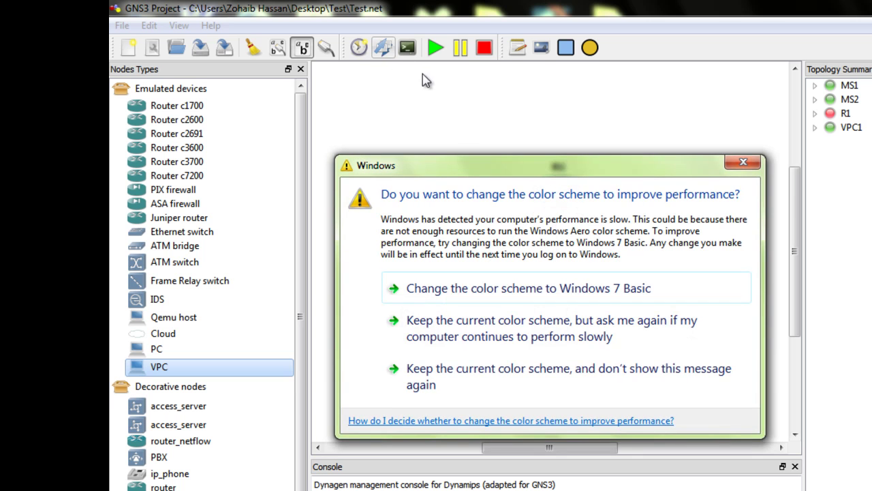
click(742, 164)
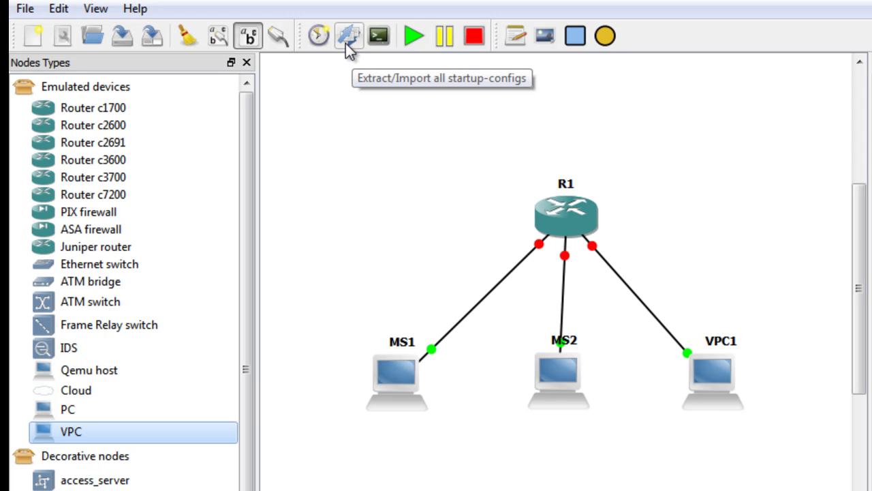
Step: Extract all startup-configs into Test\Test_configs, then open R1's startup-config
click(345, 43)
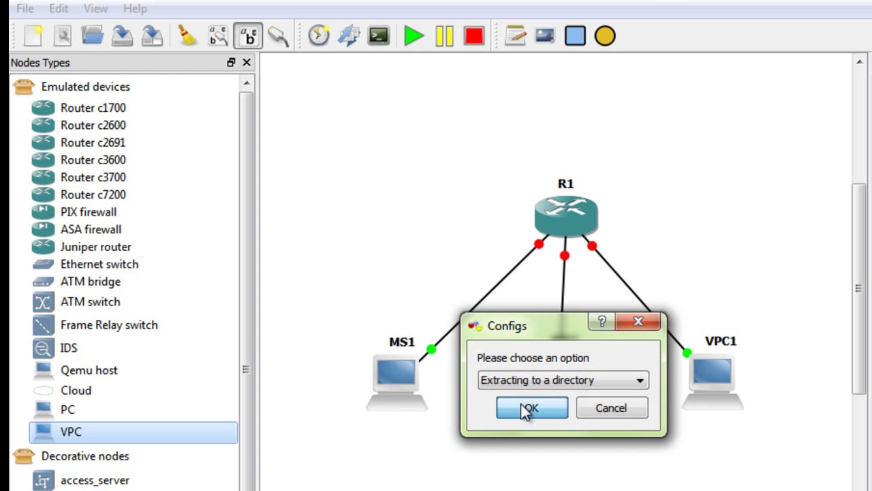
click(527, 408)
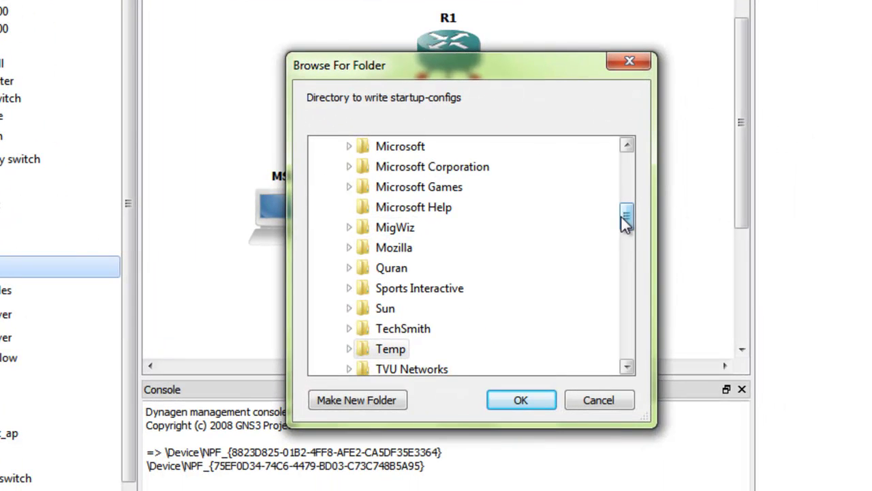
drag(626, 217, 619, 334)
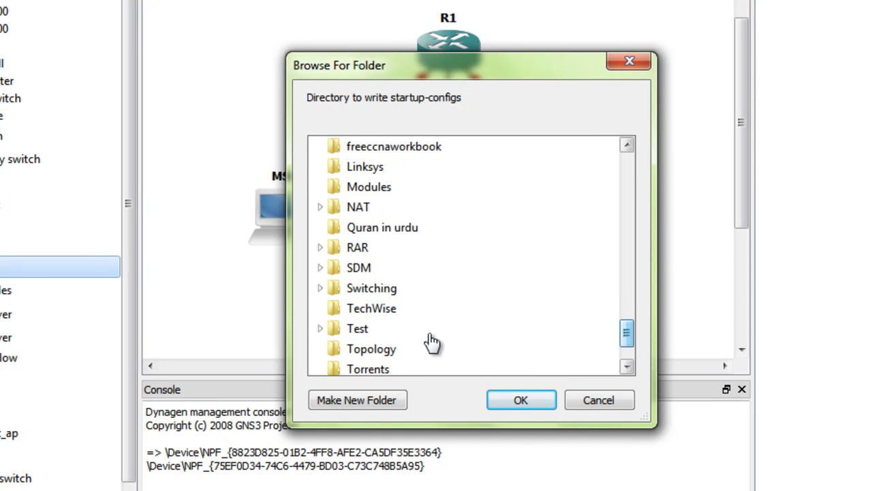
click(322, 329)
click(383, 332)
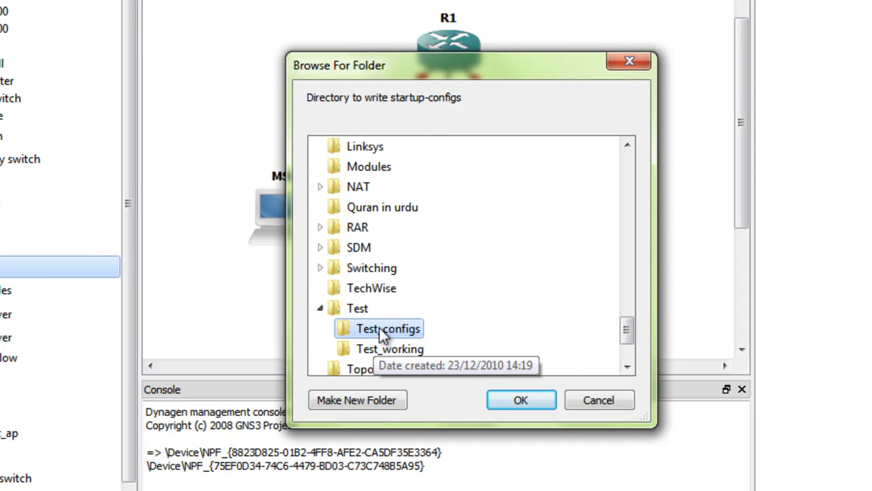
click(519, 397)
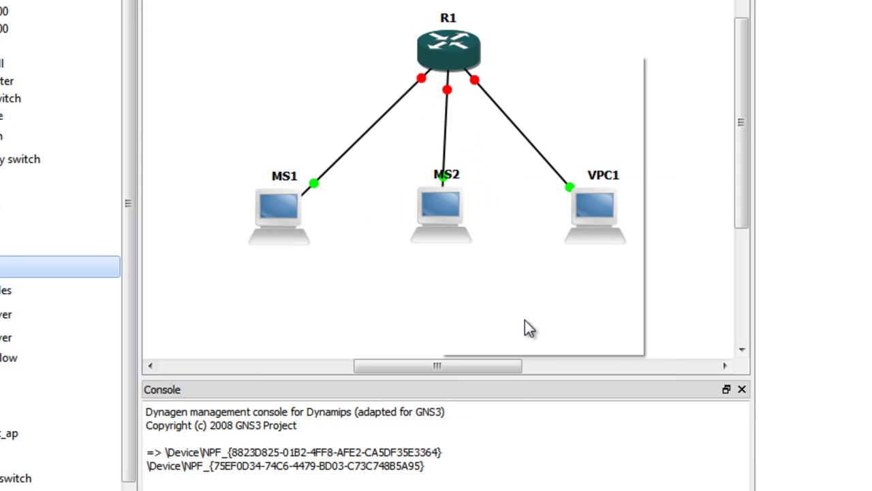
right_click(438, 53)
click(521, 280)
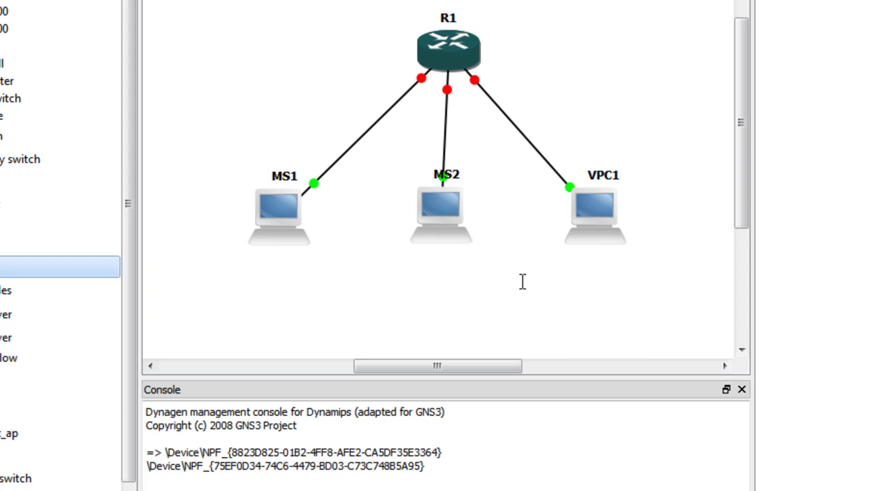